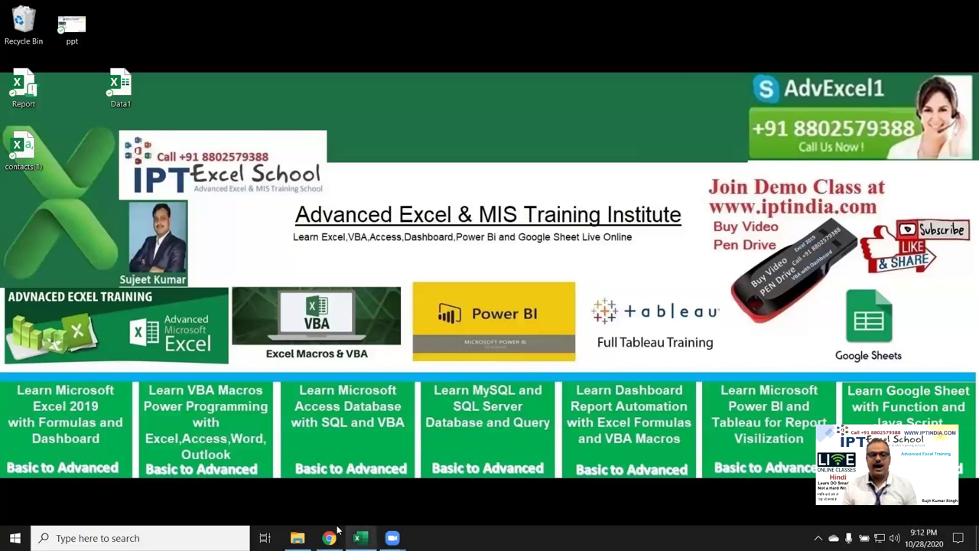
# Bring back the Salary DATA workbook, view its Data sheet, and close it.
pyautogui.click(357, 538)
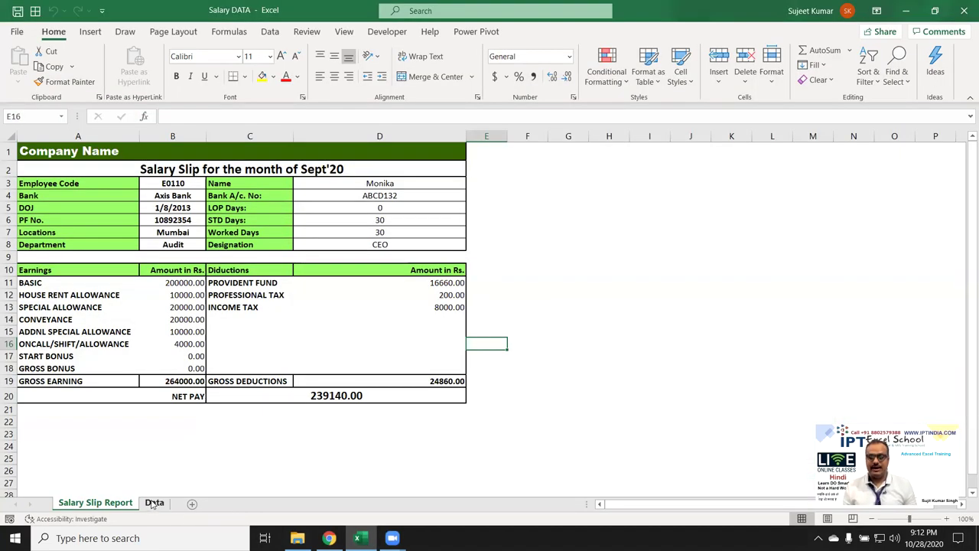
pyautogui.click(153, 503)
pyautogui.click(963, 13)
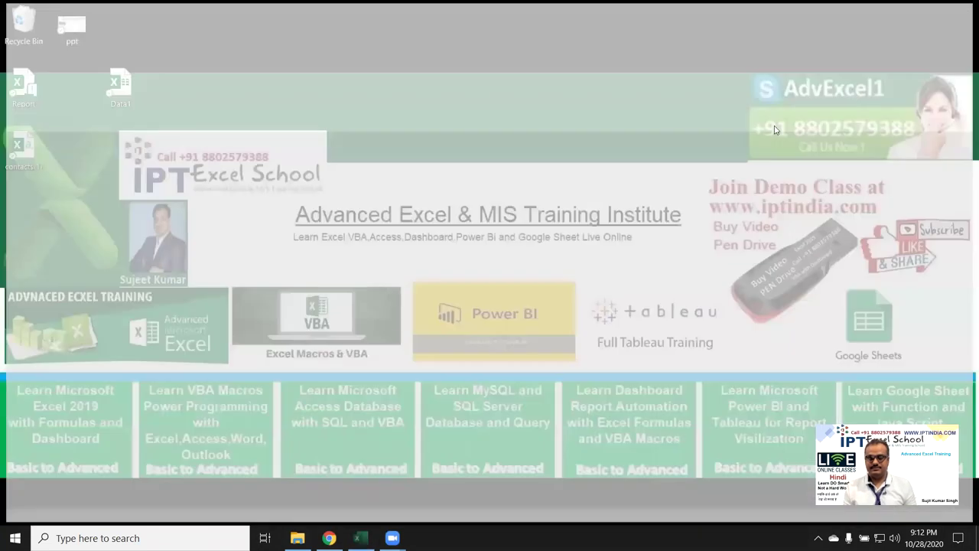
# Search for Excel from the Windows taskbar and launch it.
pyautogui.click(153, 530)
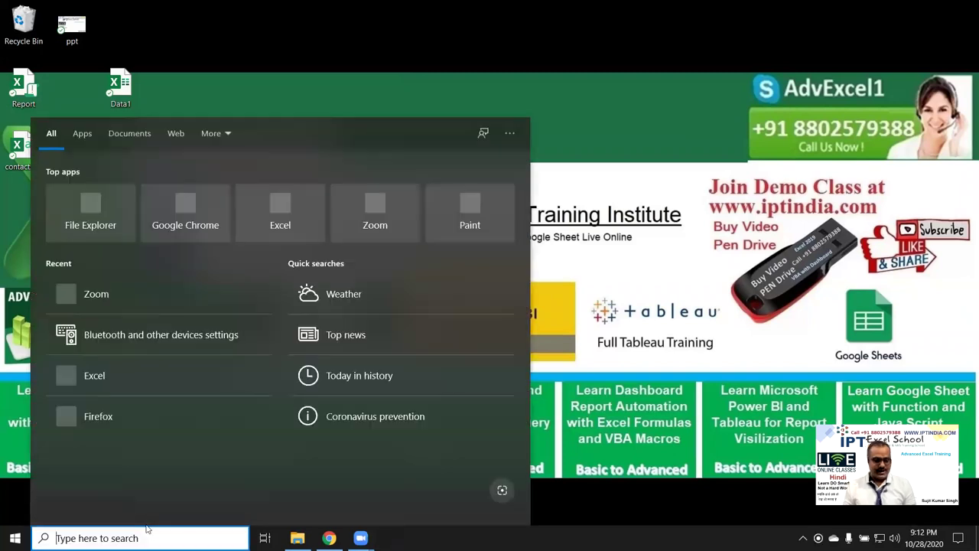
pyautogui.write('e')
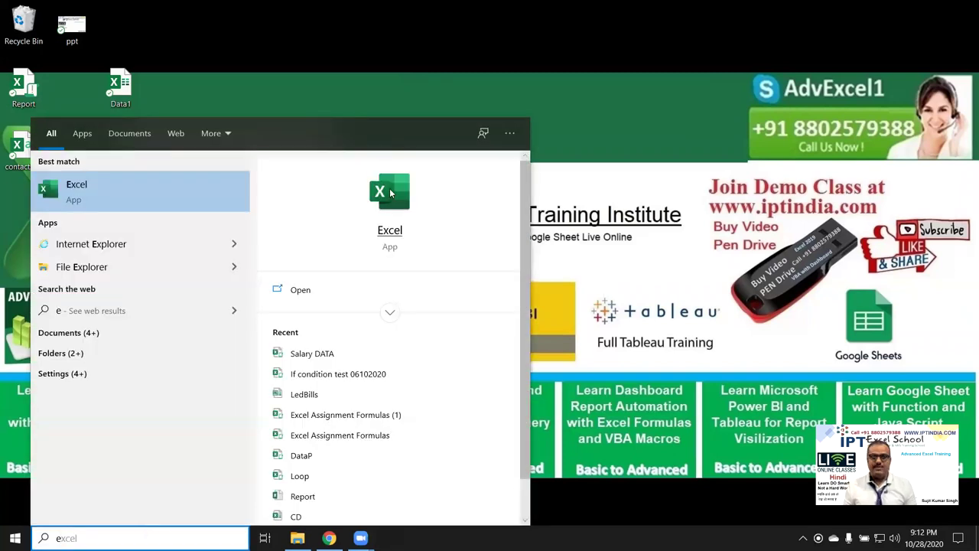
pyautogui.click(390, 191)
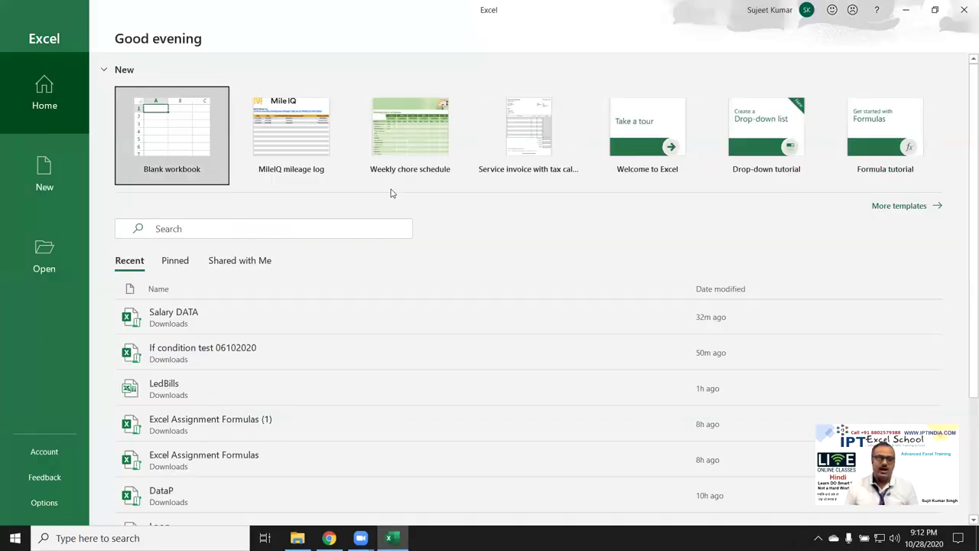
# Create a blank workbook and enter =RANDBETWEEN(10,90) in A1.
pyautogui.click(191, 105)
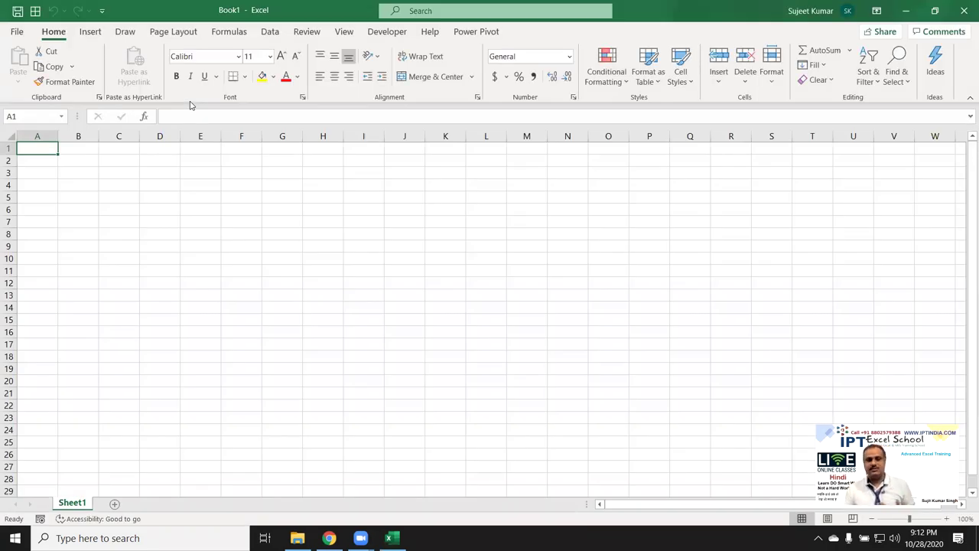
pyautogui.write('=')
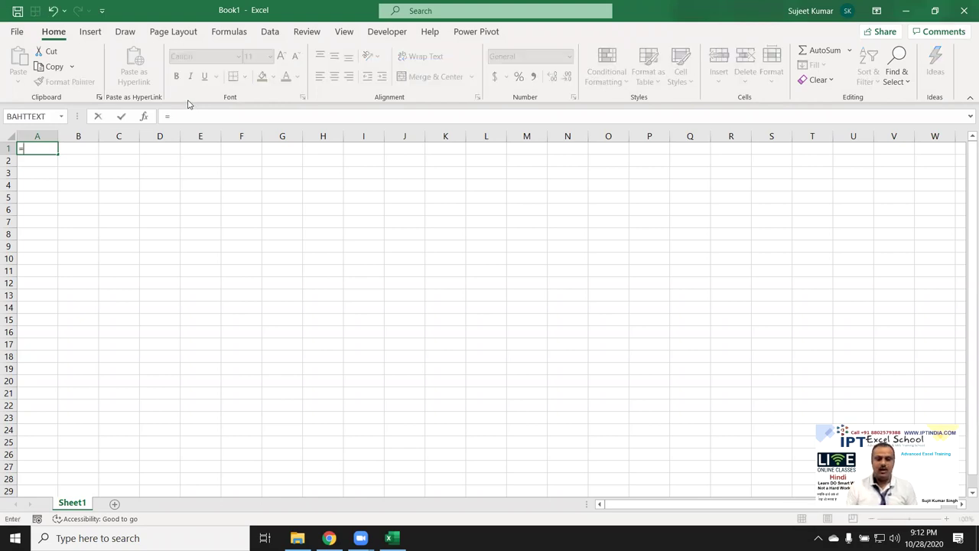
pyautogui.write('ra')
pyautogui.press('Down')
pyautogui.press('Down')
pyautogui.press('Down')
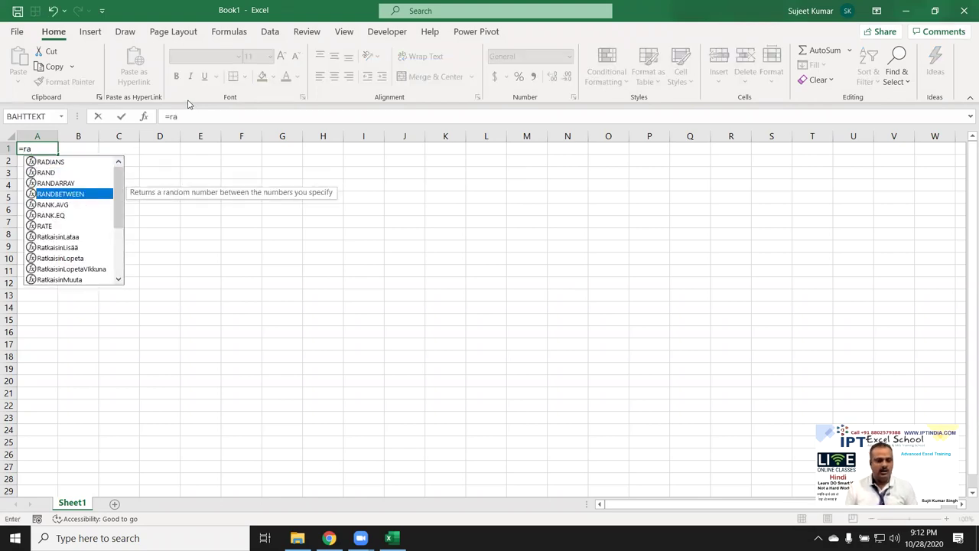
pyautogui.press('Tab')
pyautogui.write('10,9')
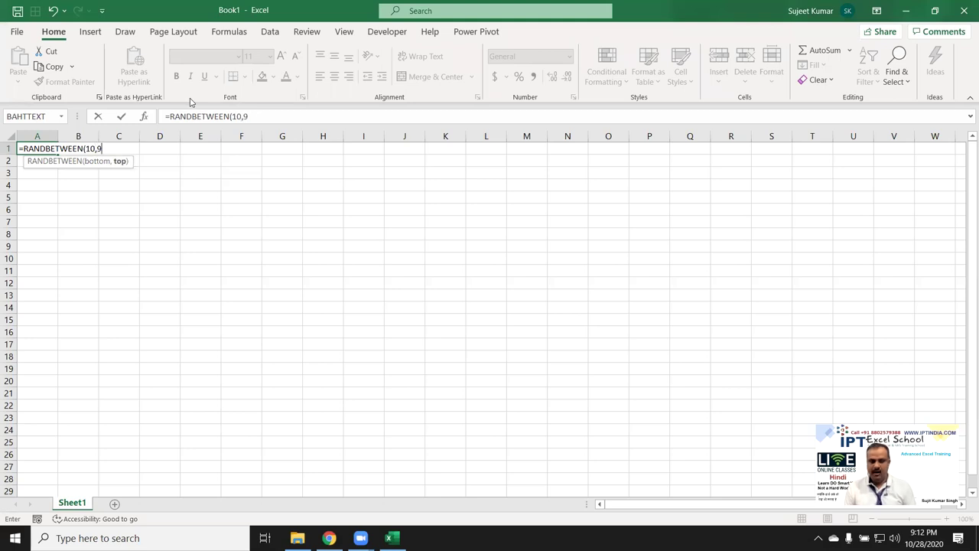
pyautogui.write('0')
pyautogui.press('Return')
# Fill the formula across A1:J16, then paste the block back as fixed values.
pyautogui.moveTo(46, 148)
pyautogui.mouseDown()
pyautogui.moveTo(341, 347)
pyautogui.moveTo(414, 330)
pyautogui.mouseUp()
pyautogui.hotkey('ctrl', 'v')
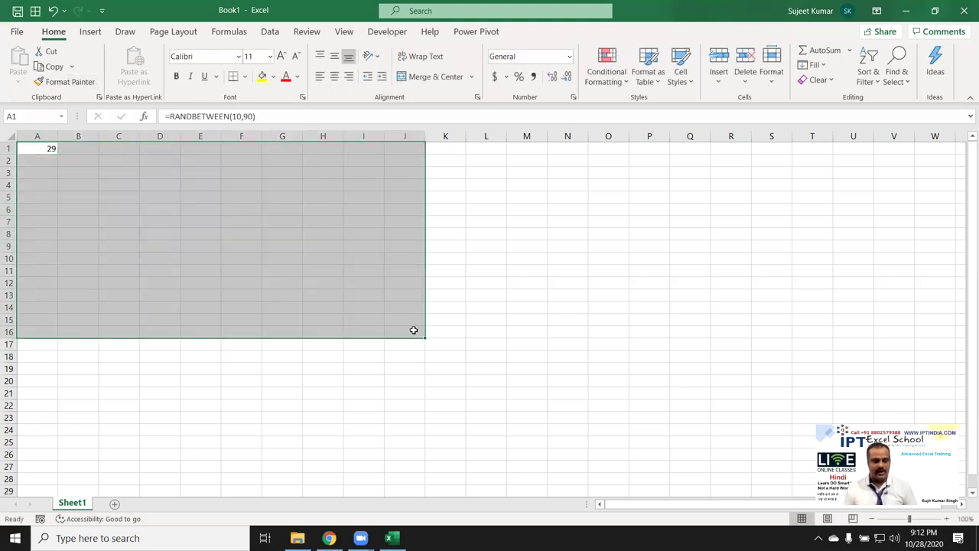
pyautogui.hotkey('ctrl', 'c')
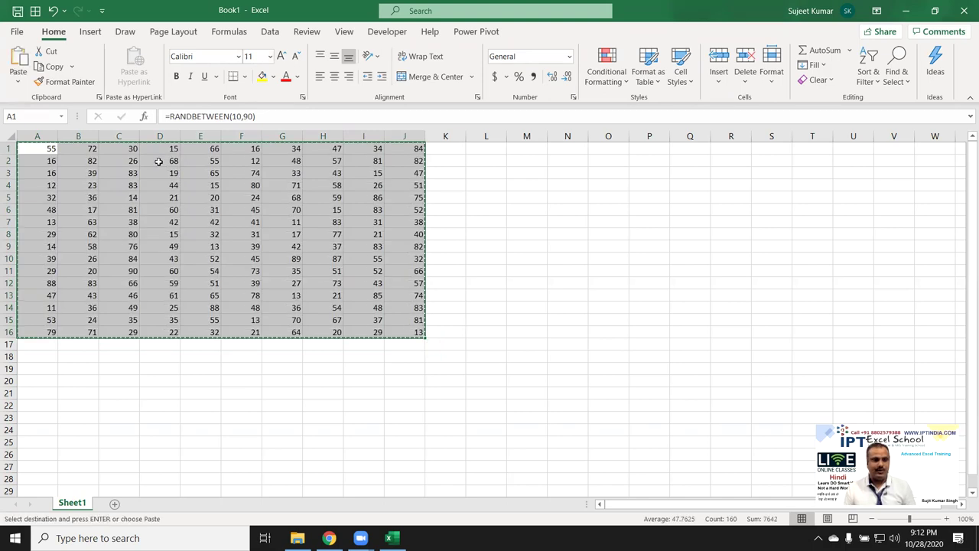
pyautogui.click(19, 82)
pyautogui.click(17, 182)
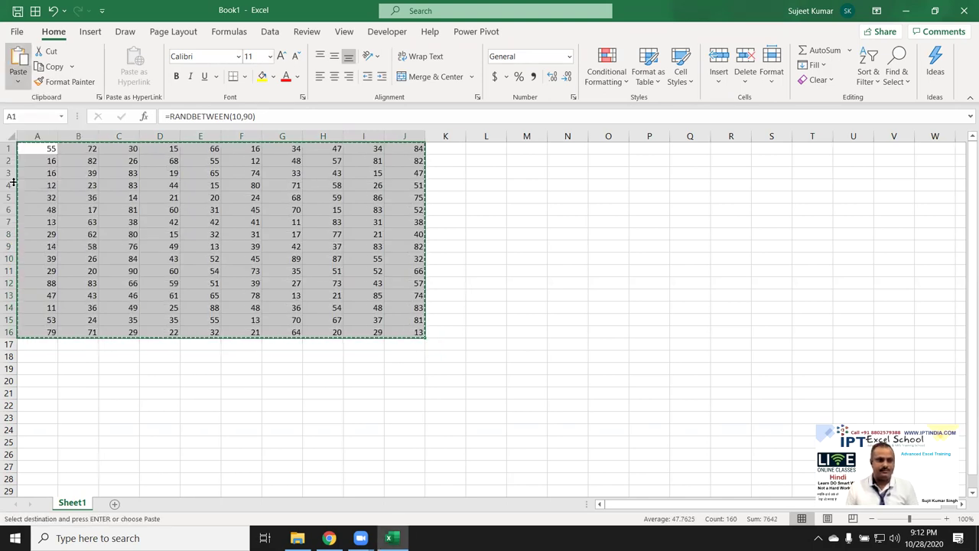
pyautogui.press('Escape')
pyautogui.click(411, 222)
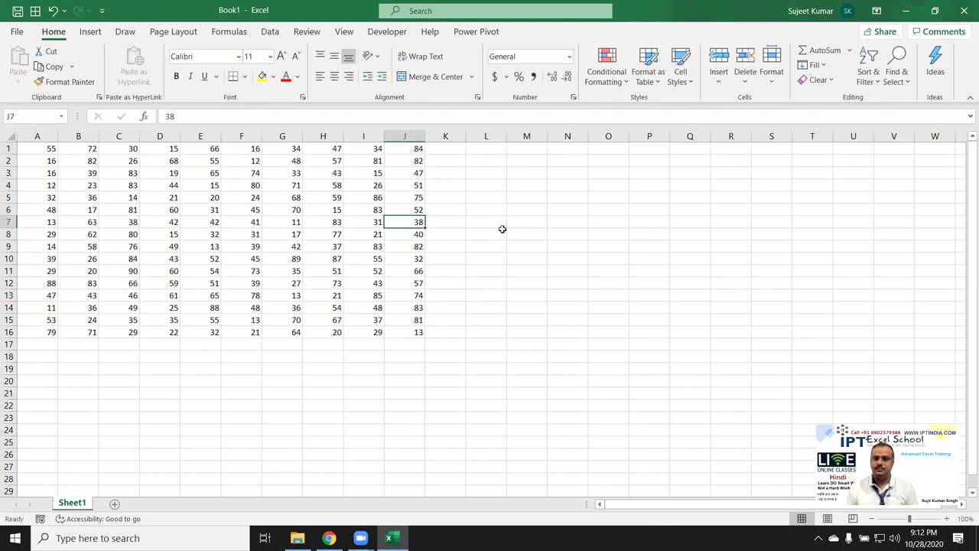
# Open the VBA editor from the Developer tab, insert a module, and declare Sub rr().
pyautogui.click(287, 172)
pyautogui.click(388, 31)
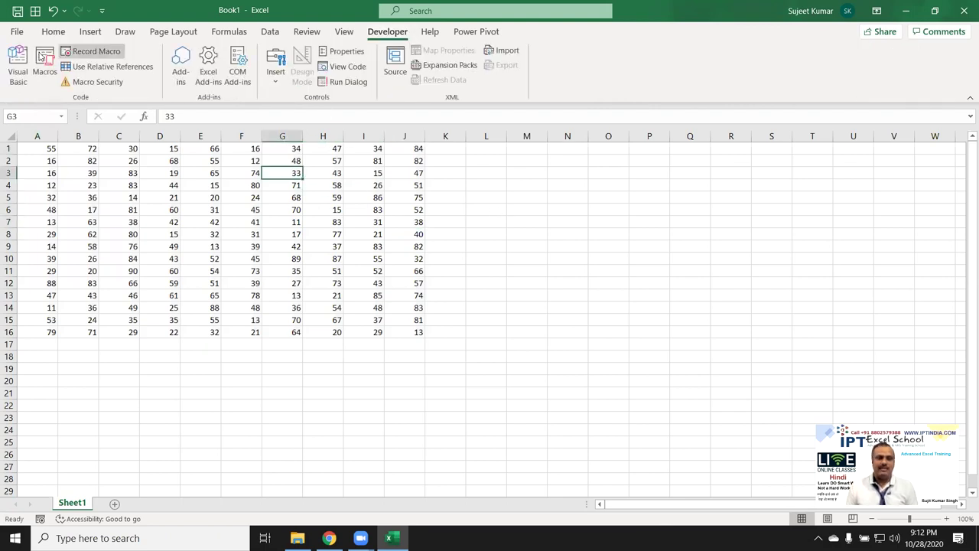
pyautogui.click(17, 71)
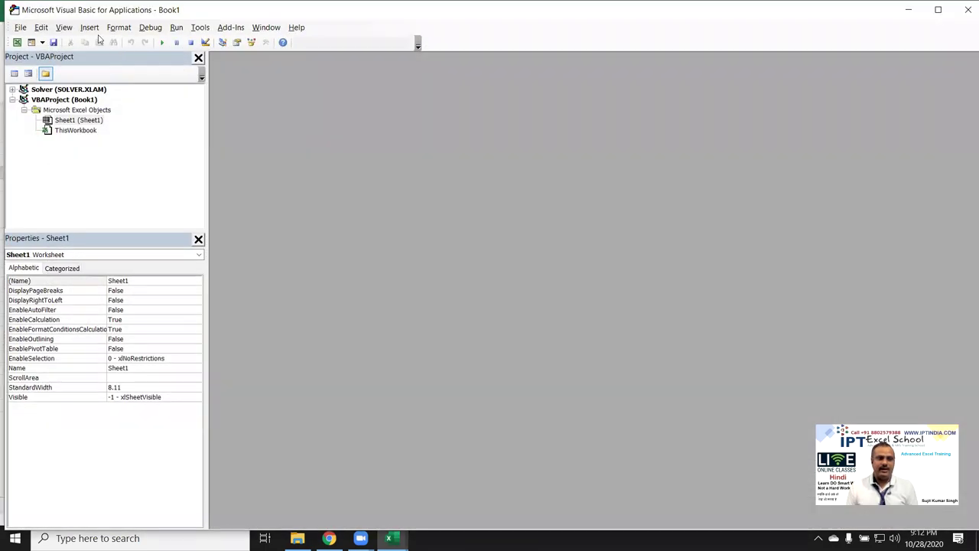
pyautogui.click(90, 27)
pyautogui.click(110, 69)
pyautogui.write('sub rr()')
pyautogui.press('Return')
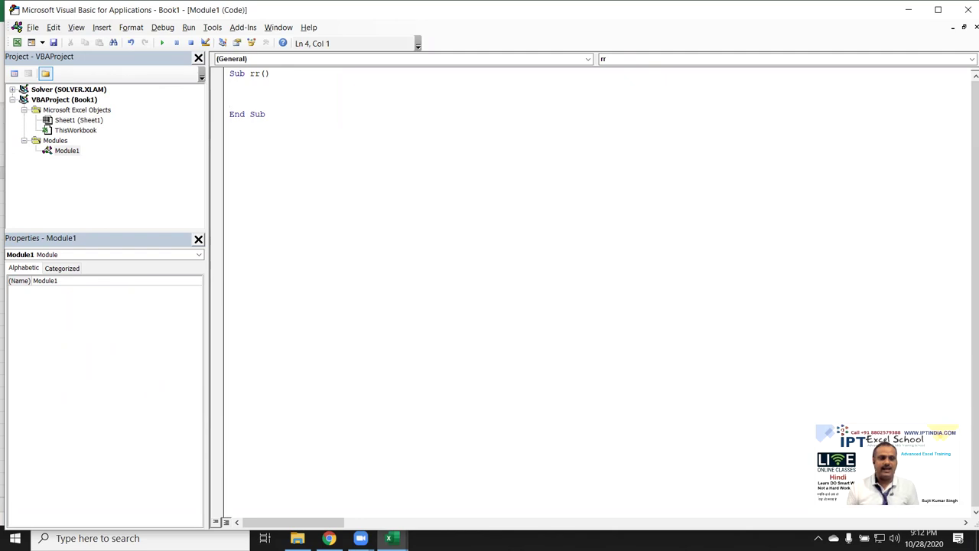
# Write Range("A1:j16").Select and Range("A1","J16").Select as the macro's first two lines.
pyautogui.hotkey('alt', 'F11')
pyautogui.click(31, 147)
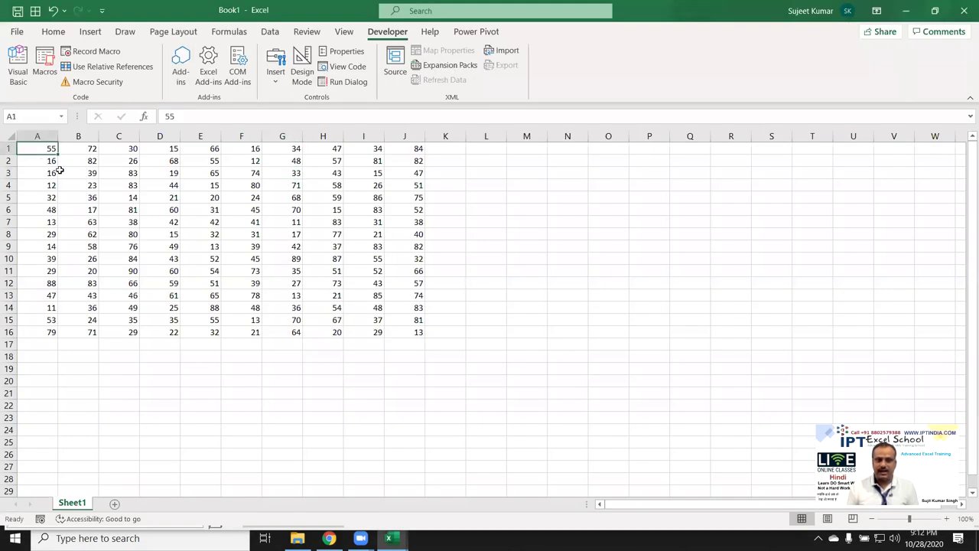
pyautogui.hotkey('alt', 'F11')
pyautogui.write('range')
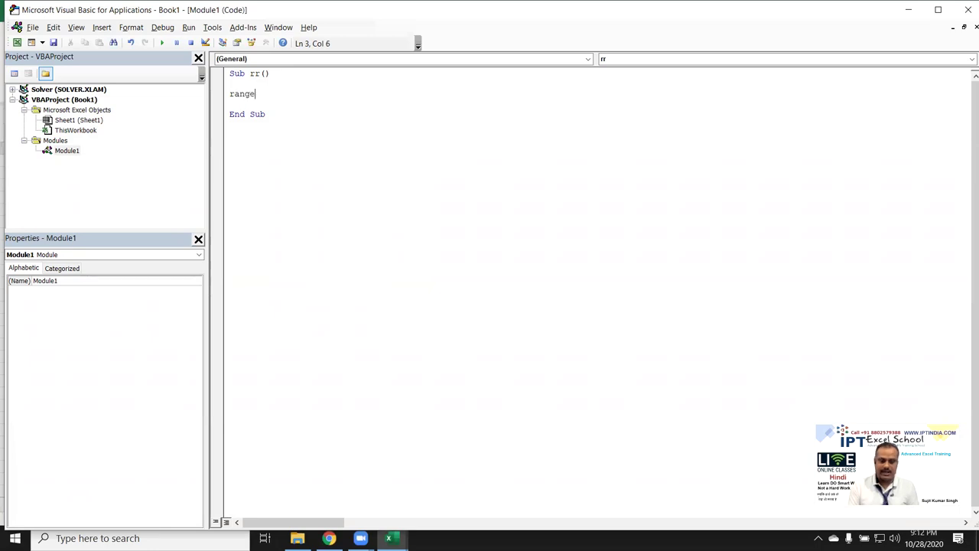
pyautogui.write('("A')
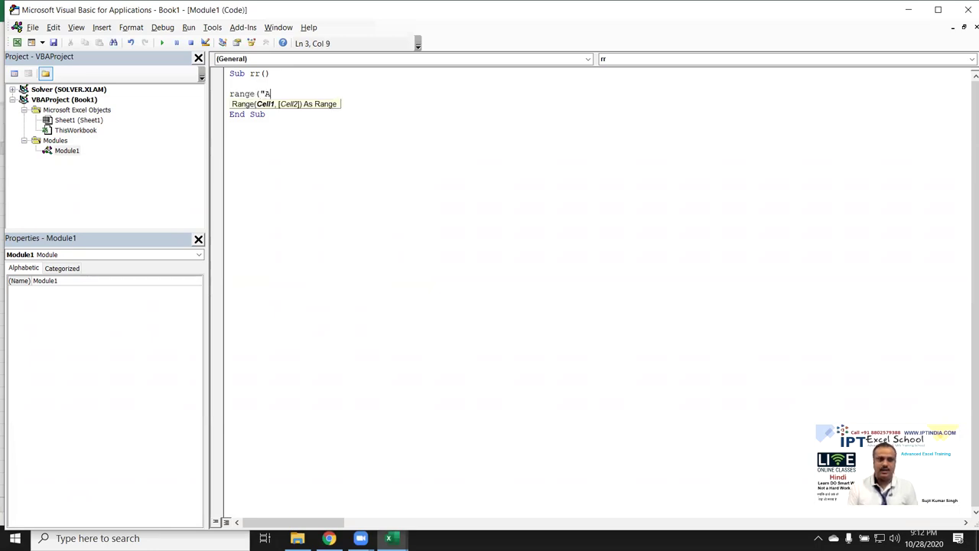
pyautogui.hotkey('alt', 'F11')
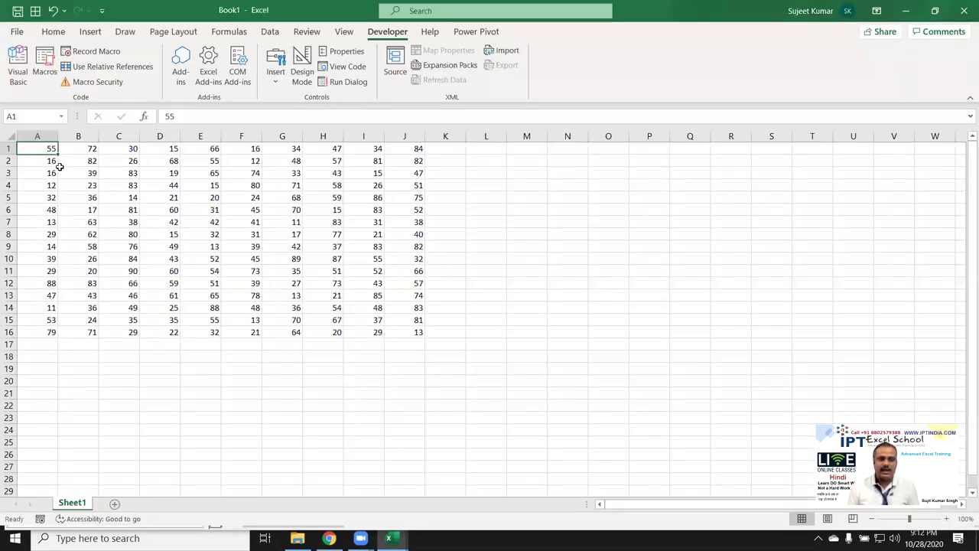
pyautogui.hotkey('alt', 'F11')
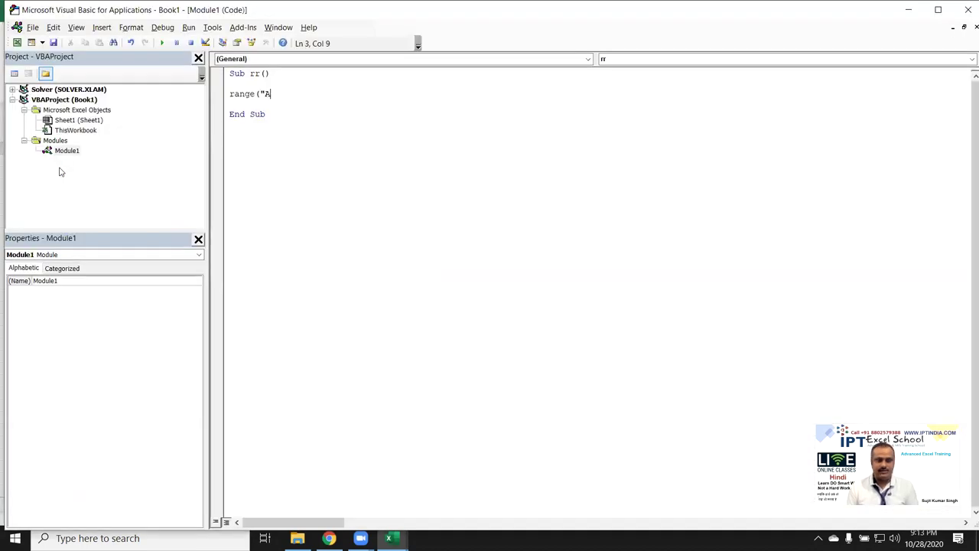
pyautogui.write('1:j16"')
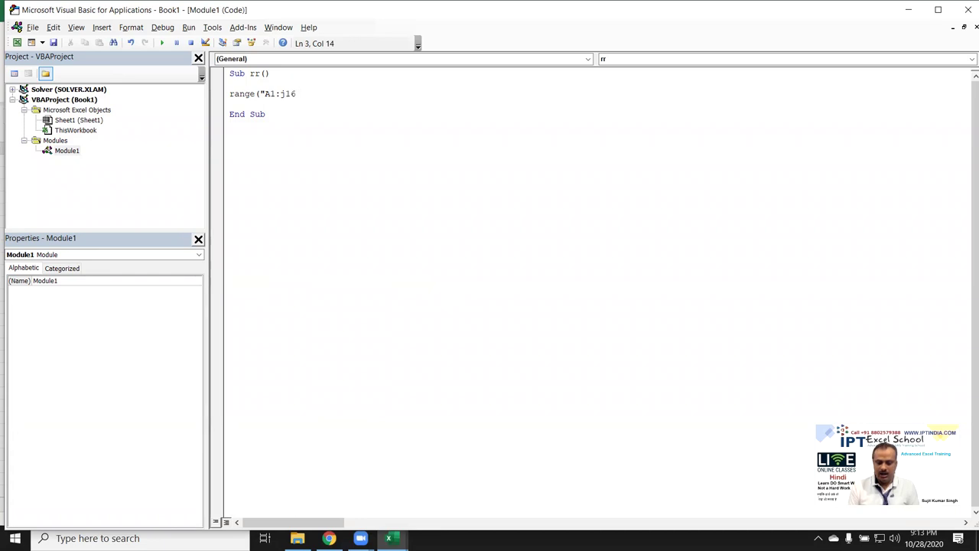
pyautogui.write(').se')
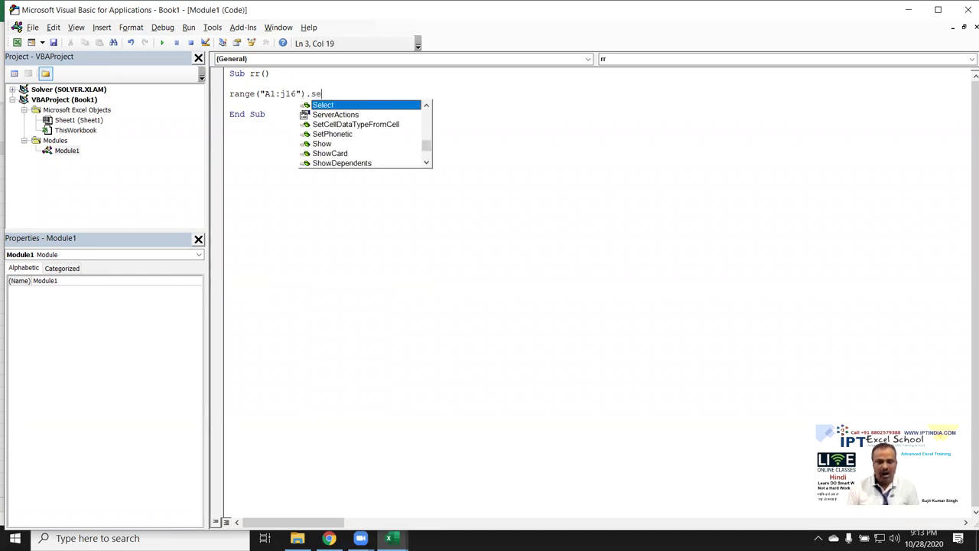
pyautogui.press('Tab')
pyautogui.press('Return')
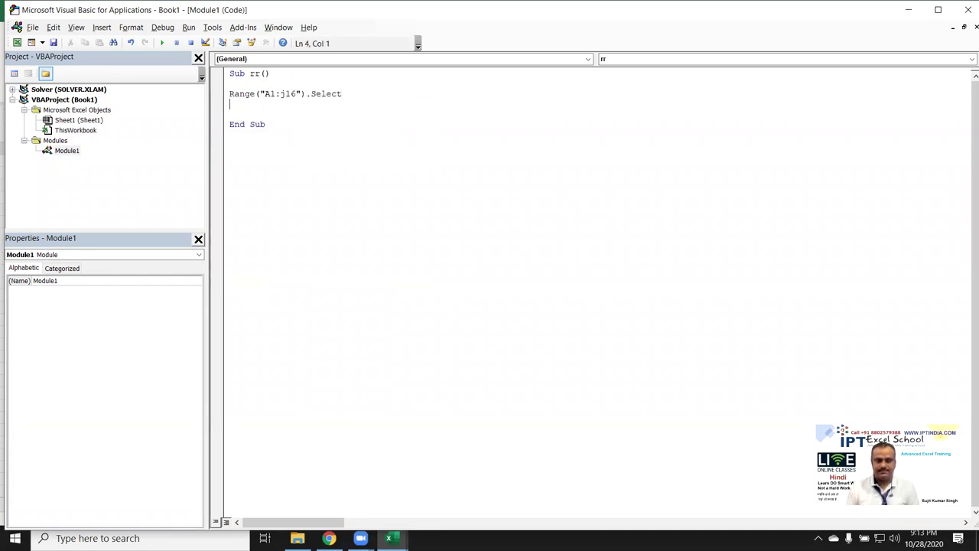
pyautogui.write('range')
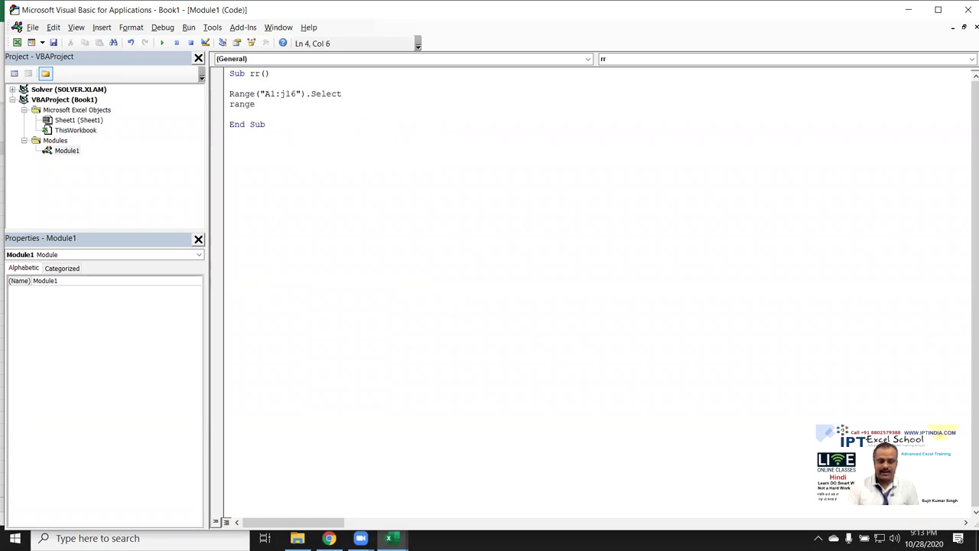
pyautogui.write('("A1","J16')
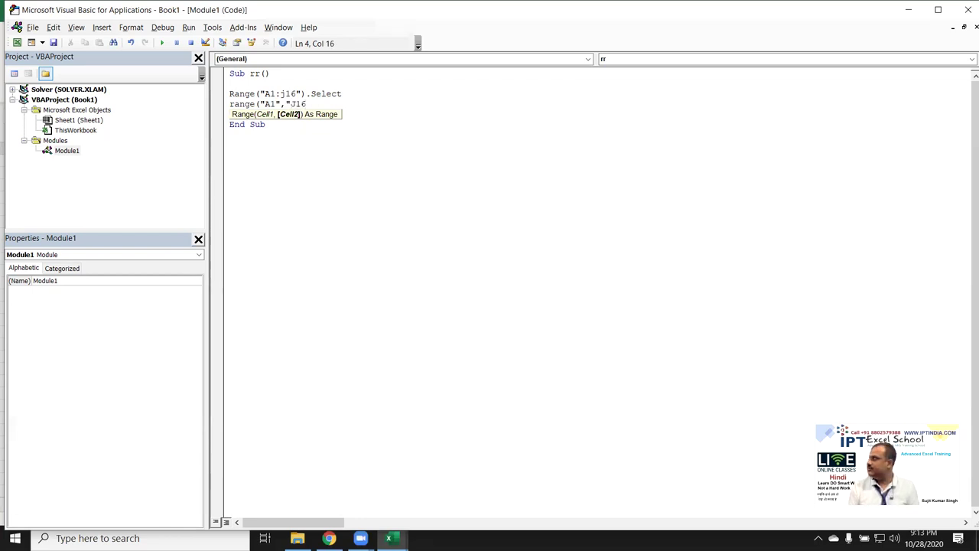
pyautogui.write('")')
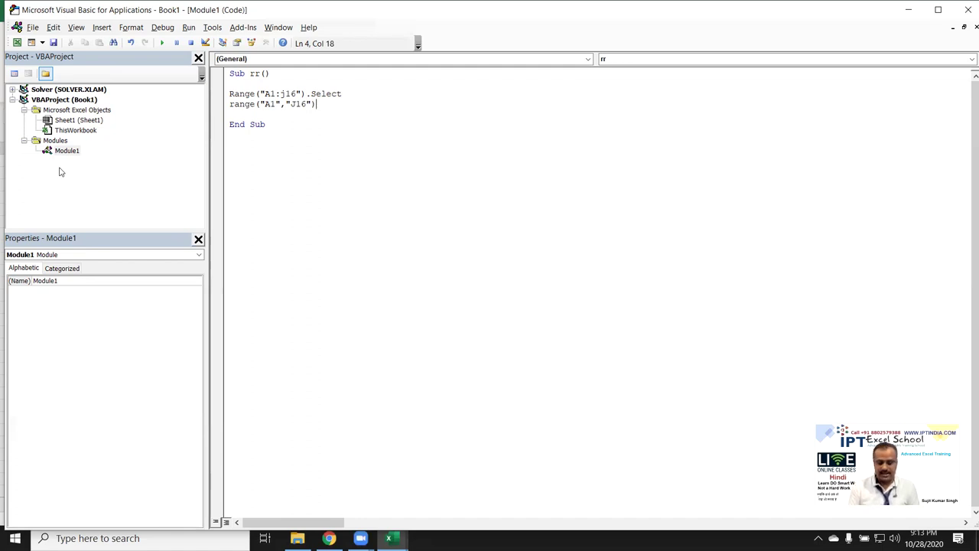
pyautogui.write('.s')
pyautogui.press('Tab')
# Add the line Range("A1").CurrentRegion.Select to macro rr.
pyautogui.press('Return')
pyautogui.press('Return')
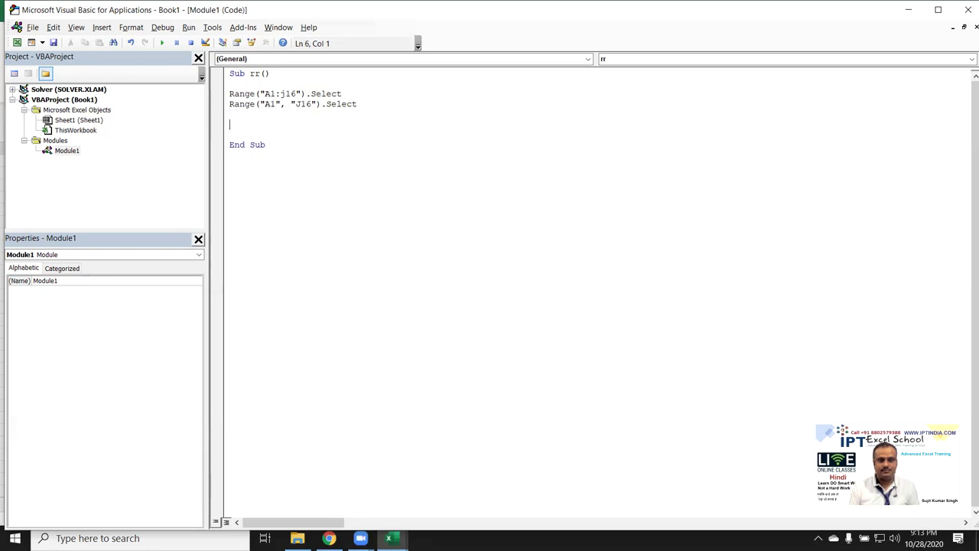
pyautogui.write('range("A1").cu')
pyautogui.press('Tab')
pyautogui.press('BackSpace')
pyautogui.press('BackSpace')
pyautogui.press('BackSpace')
pyautogui.press('BackSpace')
pyautogui.press('BackSpace')
pyautogui.press('BackSpace')
pyautogui.press('BackSpace')
pyautogui.press('BackSpace')
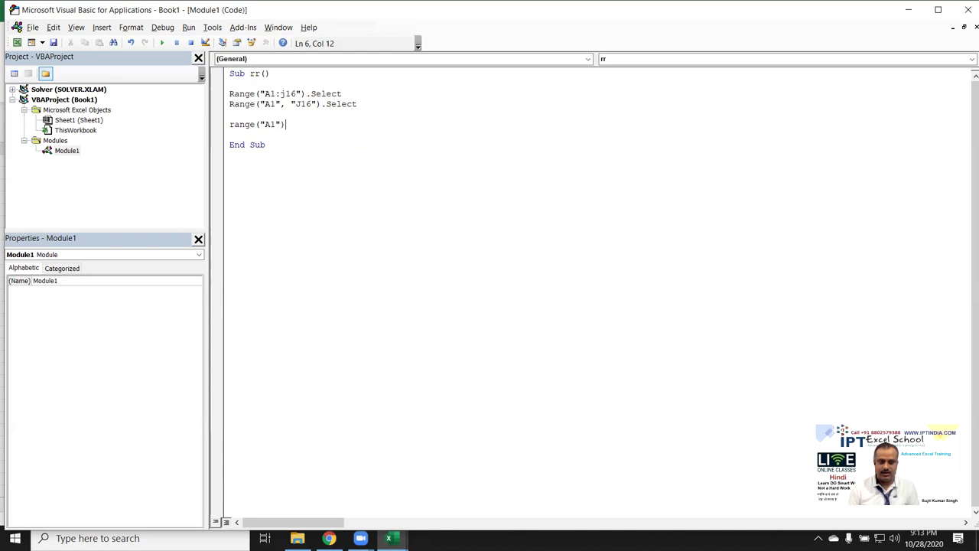
pyautogui.write('cu')
pyautogui.press('Down')
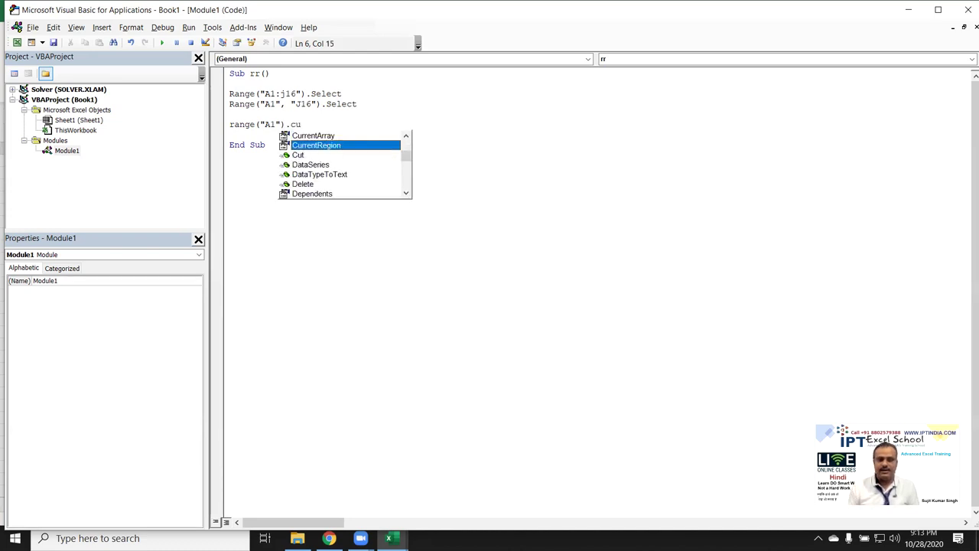
pyautogui.press('Tab')
pyautogui.write('.se')
pyautogui.press('Tab')
pyautogui.press('Return')
# On the worksheet, select the whole A1:J16 block, cancelling stray entries and returning to A1.
pyautogui.hotkey('alt', 'F11')
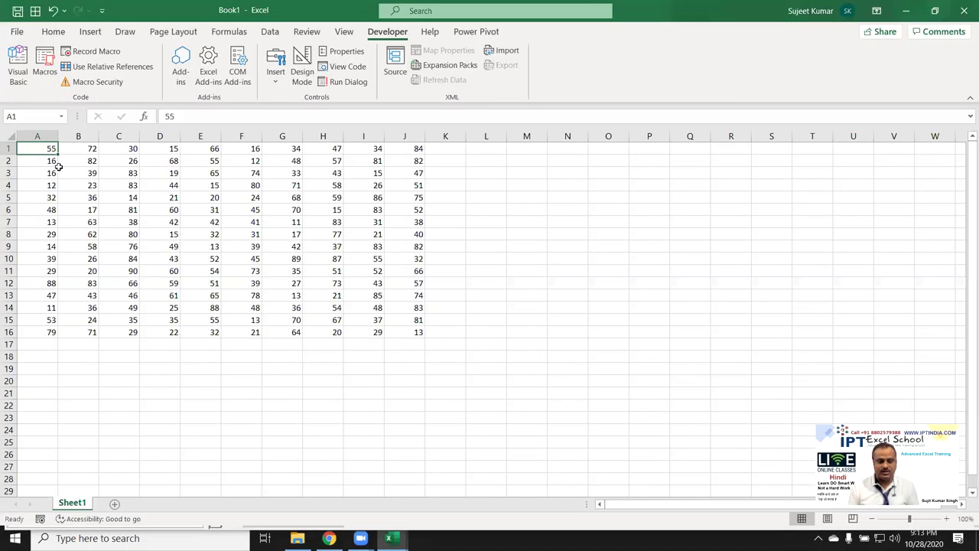
pyautogui.hotkey('ctrl', 's')
pyautogui.press('Escape')
pyautogui.hotkey('ctrl', 'a')
pyautogui.write('`')
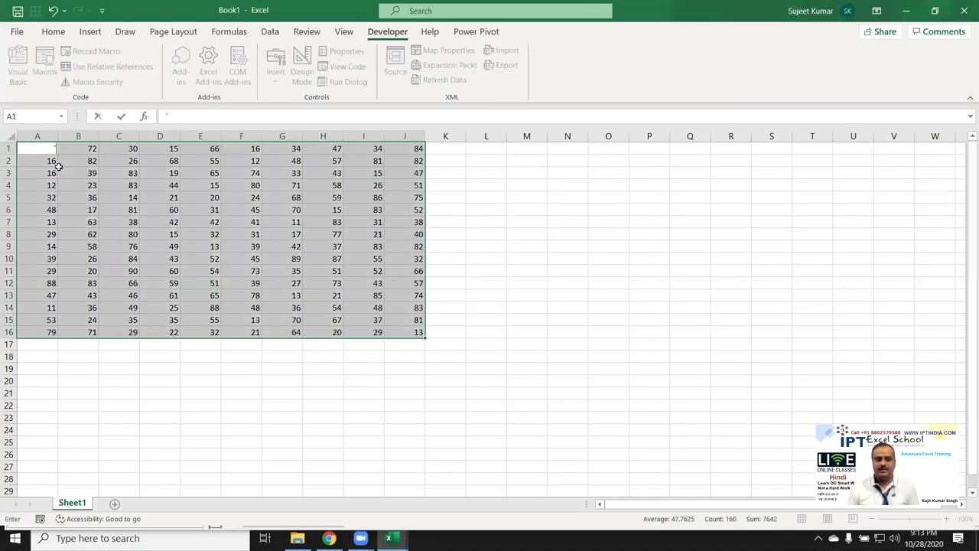
pyautogui.press('Escape')
pyautogui.hotkey('ctrl', 'Right')
pyautogui.press('Right')
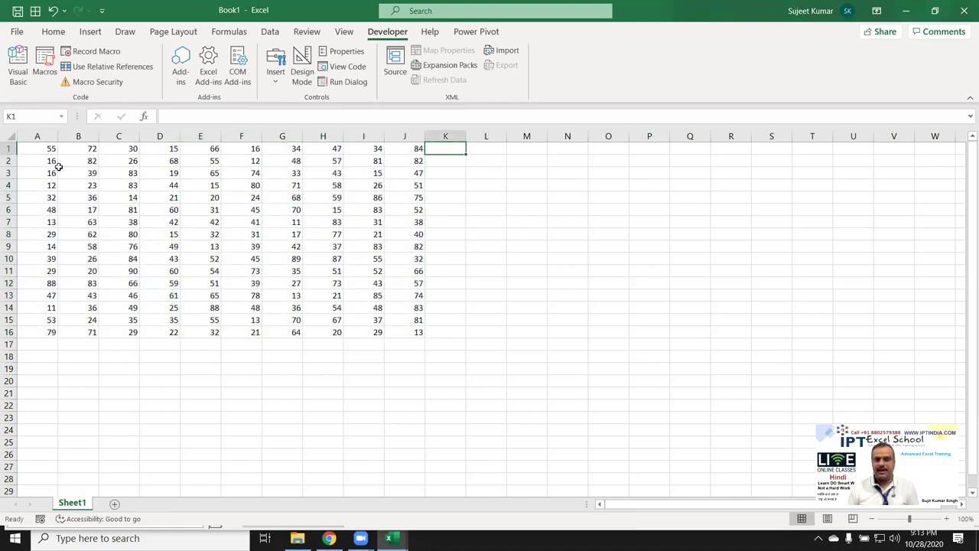
pyautogui.write('1')
pyautogui.press('Escape')
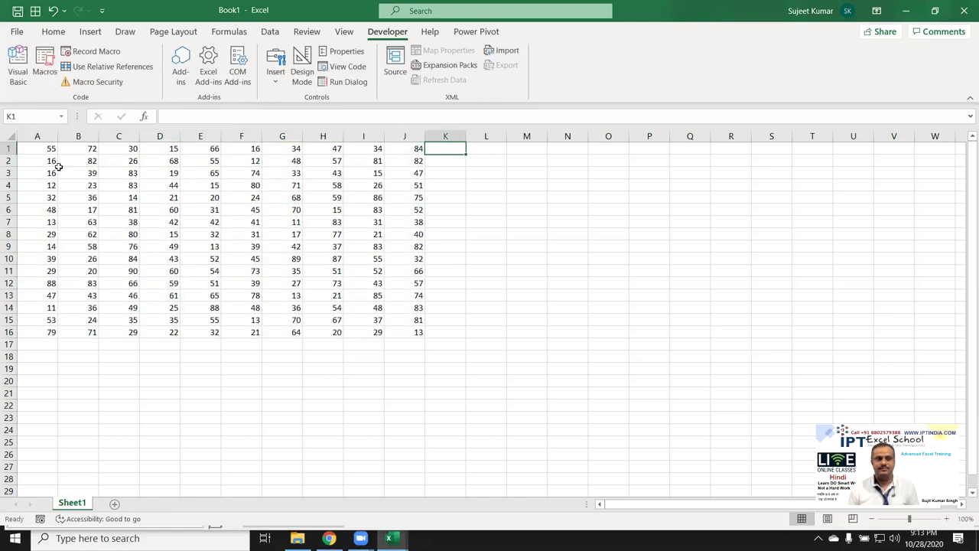
pyautogui.press('Left')
pyautogui.press('Left')
pyautogui.press('Left')
pyautogui.press('Left')
pyautogui.press('Left')
# Add blank lines to the macro, then jump between corners A16, J16, J1 and A1 with Ctrl+arrows.
pyautogui.hotkey('alt', 'F11')
pyautogui.press('Return')
pyautogui.press('Return')
pyautogui.hotkey('alt', 'F11')
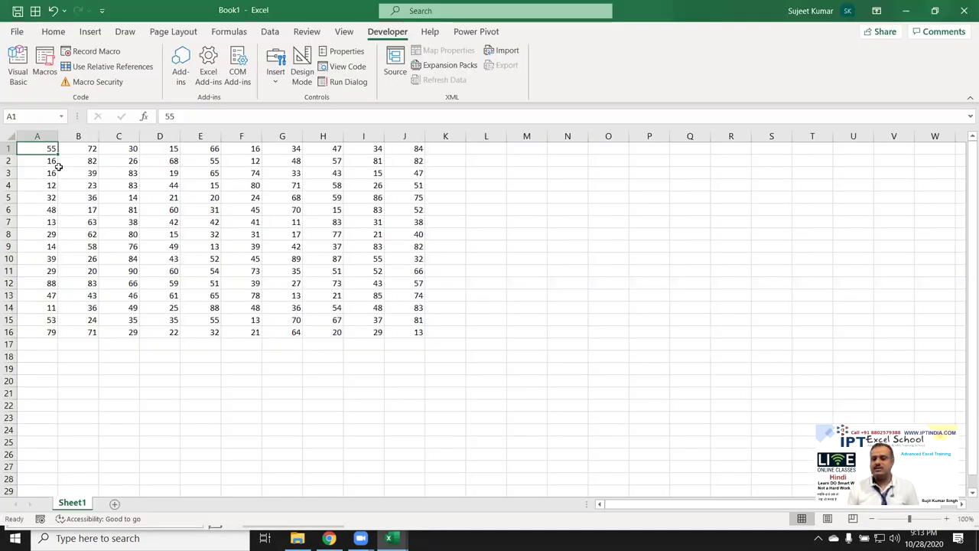
pyautogui.hotkey('ctrl', 'Down')
pyautogui.hotkey('ctrl', 'Right')
pyautogui.hotkey('ctrl', 'Up')
pyautogui.hotkey('ctrl', 'Left')
pyautogui.hotkey('ctrl', 'Down')
pyautogui.hotkey('ctrl', 'Right')
pyautogui.hotkey('ctrl', 'Up')
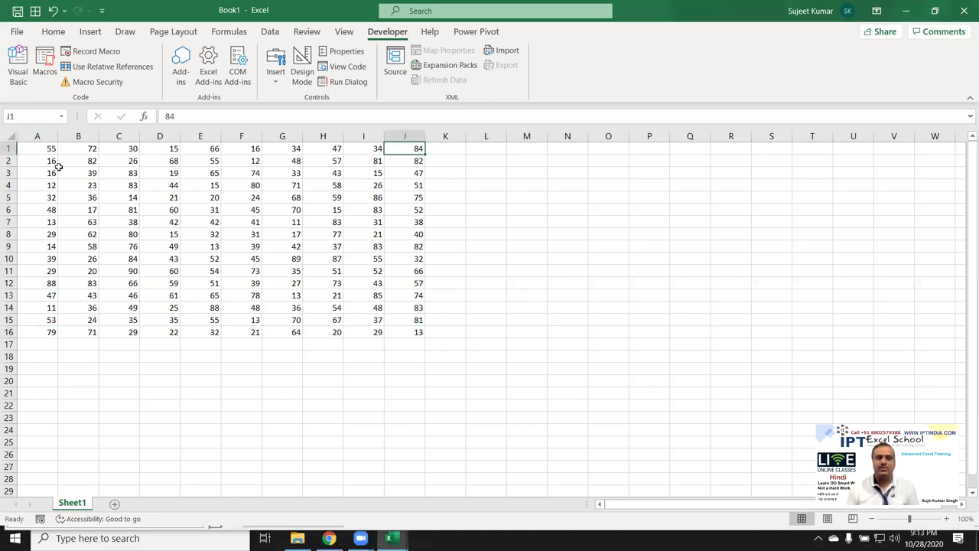
pyautogui.hotkey('ctrl', 'Left')
pyautogui.hotkey('alt', 'F11')
# Add the line Range("A1").End(xlDown).Select to macro rr.
pyautogui.write('range(')
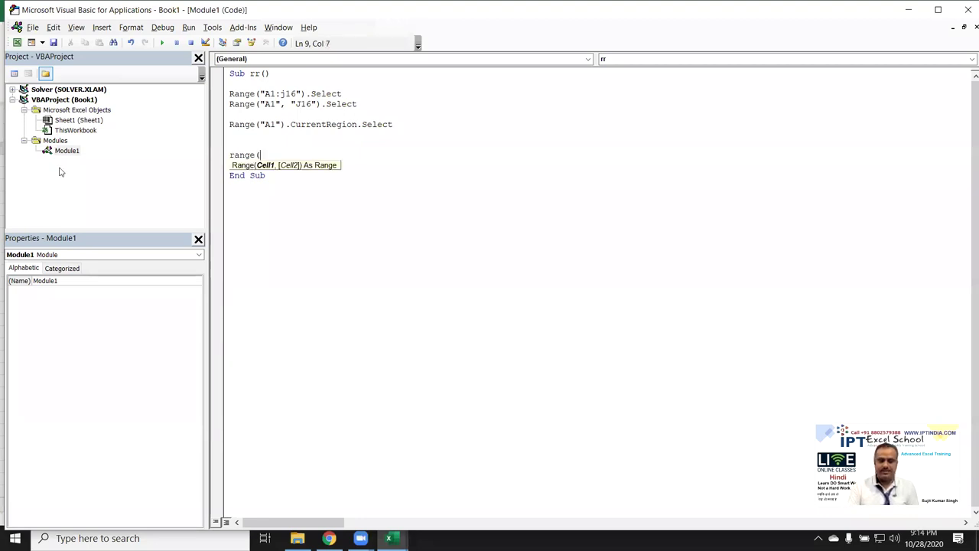
pyautogui.write('"A1").end')
pyautogui.press('Tab')
pyautogui.write('(')
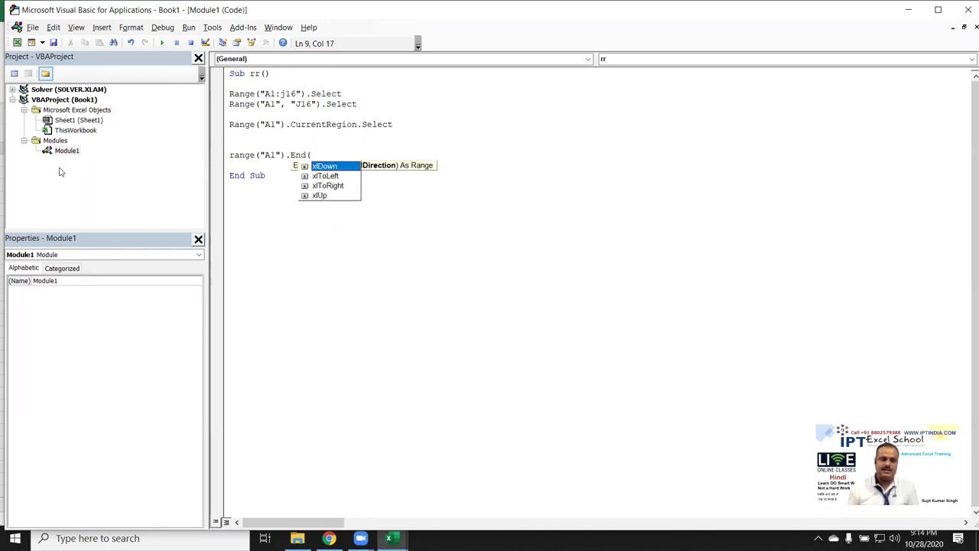
pyautogui.press('Down')
pyautogui.press('Down')
pyautogui.press('Up')
pyautogui.press('Up')
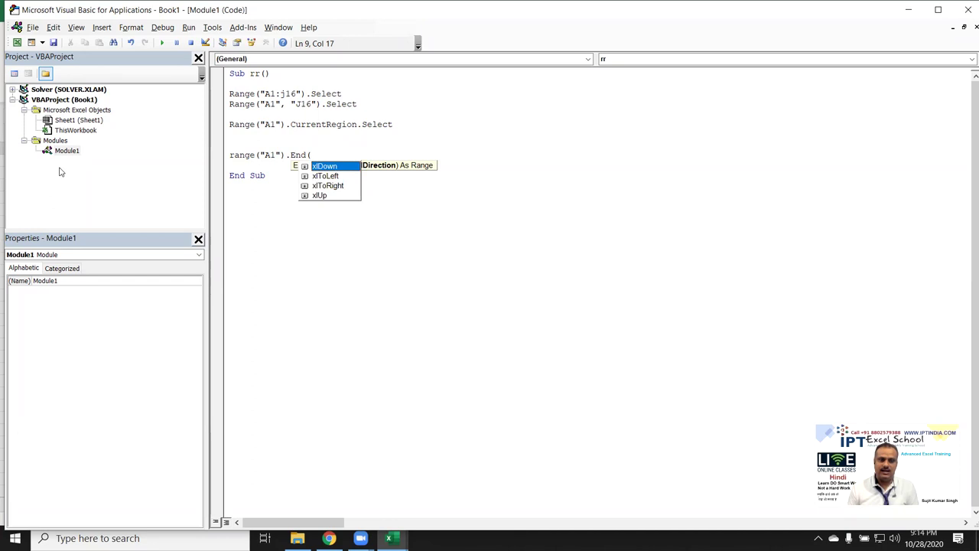
pyautogui.press('Tab')
pyautogui.write(').se')
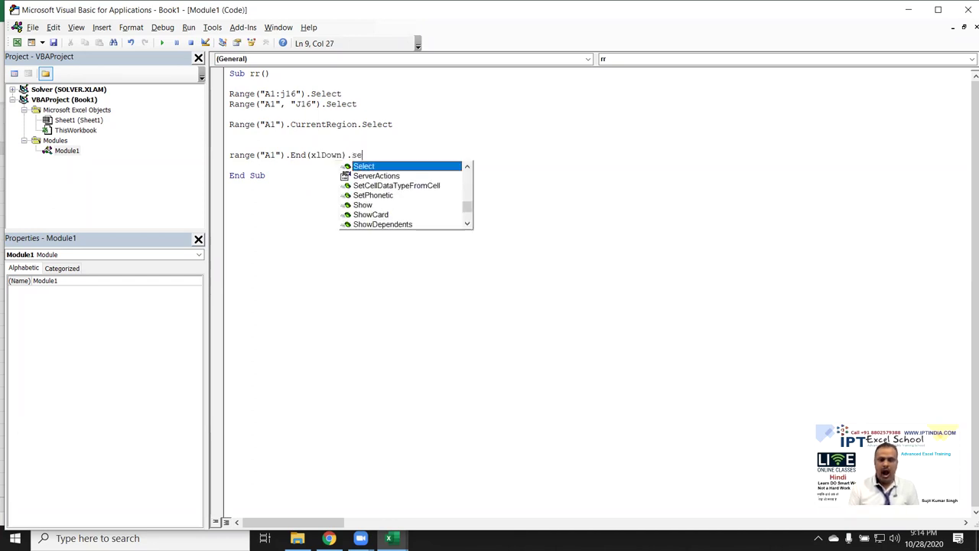
pyautogui.press('Tab')
pyautogui.press('Return')
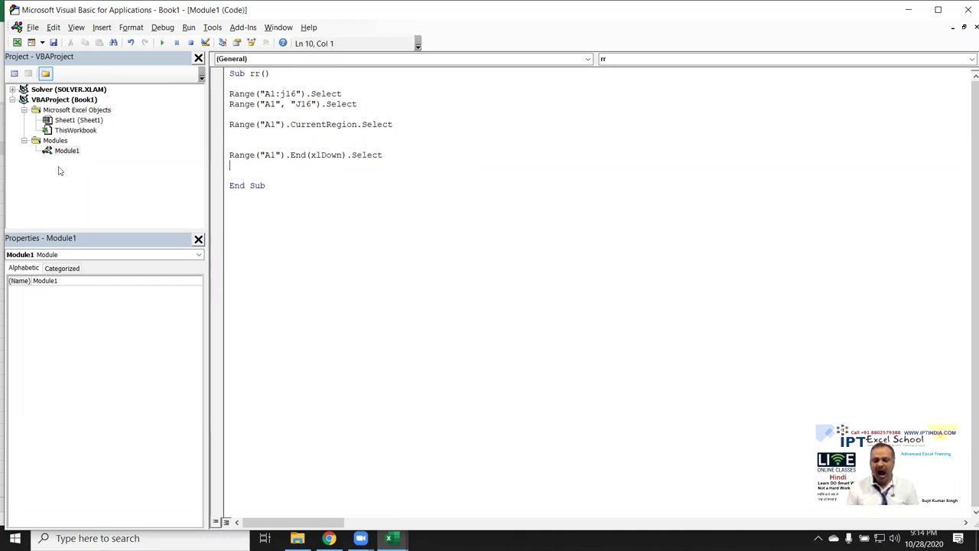
# On the worksheet, jump from A1 down to A16 and back with Ctrl+Down and Ctrl+Up.
pyautogui.hotkey('alt', 'F11')
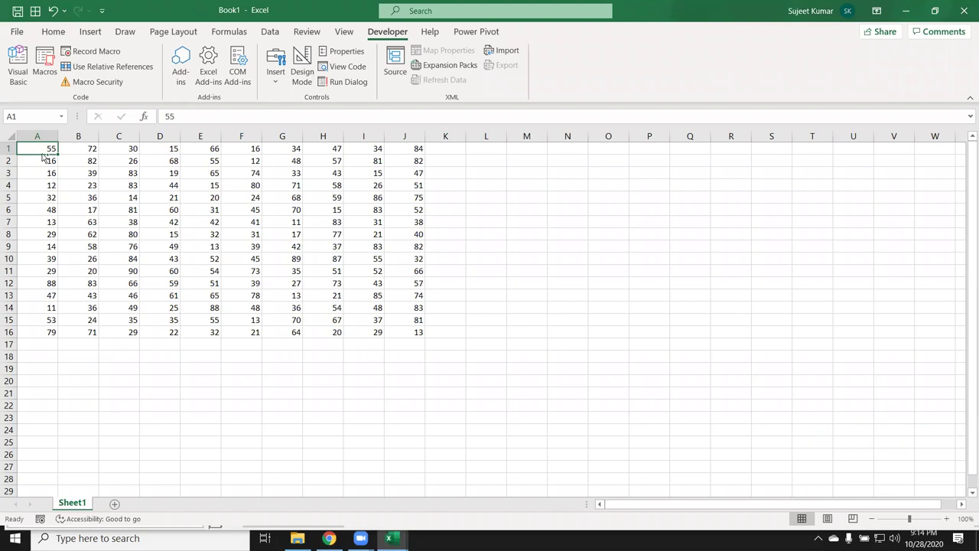
pyautogui.hotkey('ctrl', 'Down')
pyautogui.hotkey('ctrl', 'Up')
pyautogui.hotkey('ctrl', 'Down')
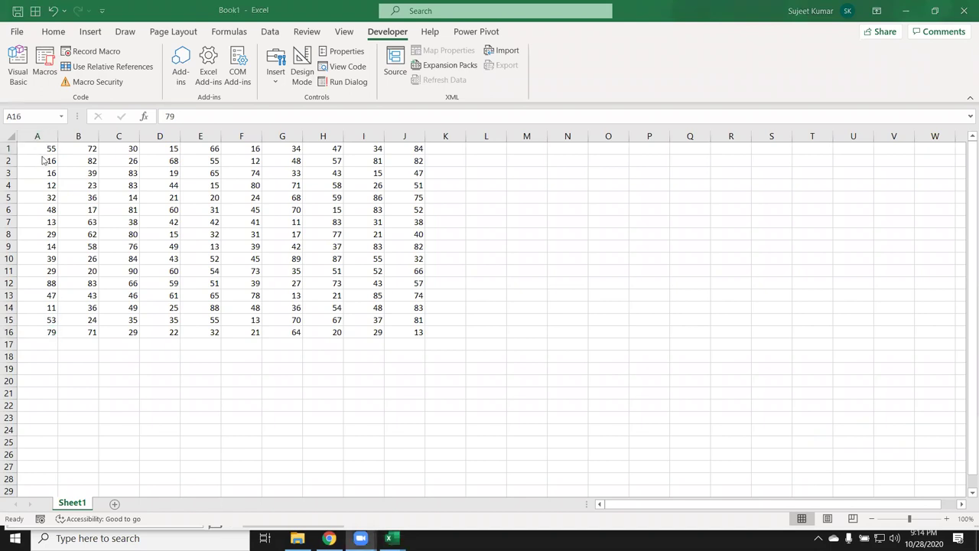
# Add the line Range("J1").End(xlToRight).Select to macro rr.
pyautogui.hotkey('alt', 'Tab')
pyautogui.hotkey('alt', 'Tab')
pyautogui.write('range')
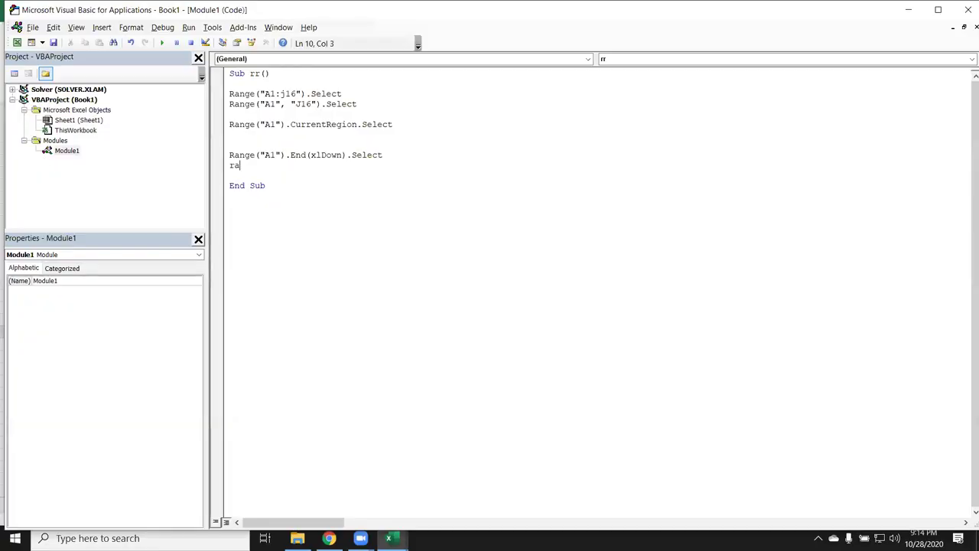
pyautogui.write('(')
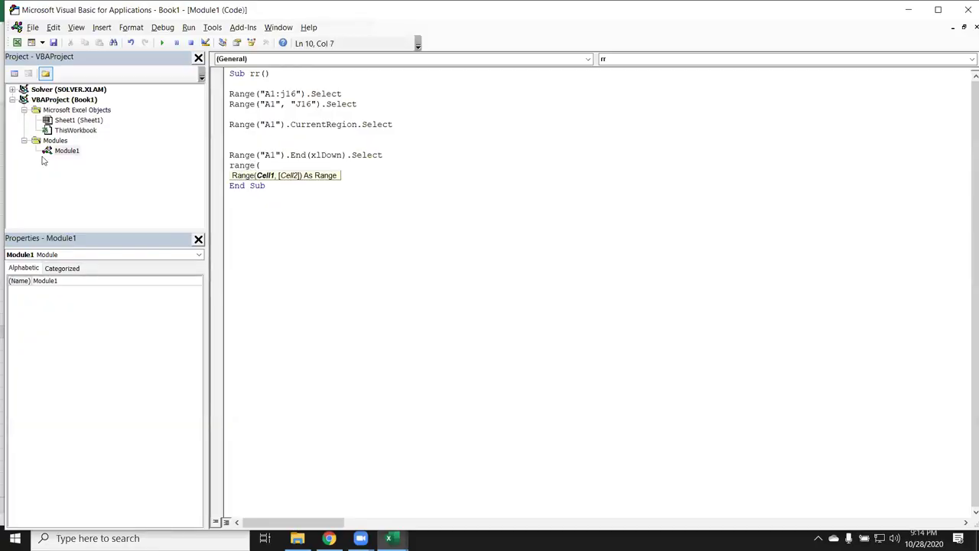
pyautogui.hotkey('alt', 'F11')
pyautogui.hotkey('alt', 'F11')
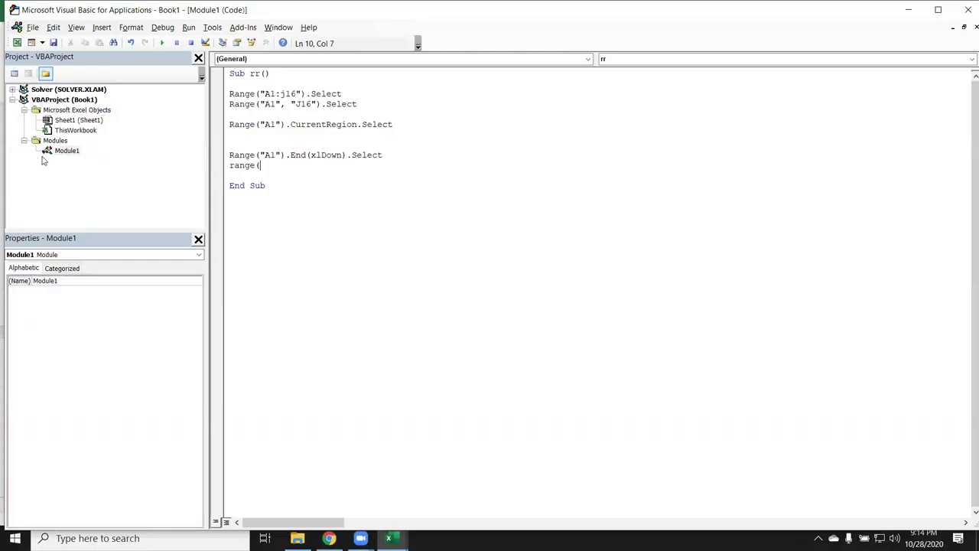
pyautogui.write('"J1")')
pyautogui.write('.End')
pyautogui.press('Escape')
pyautogui.write('(')
pyautogui.press('Down')
pyautogui.press('Down')
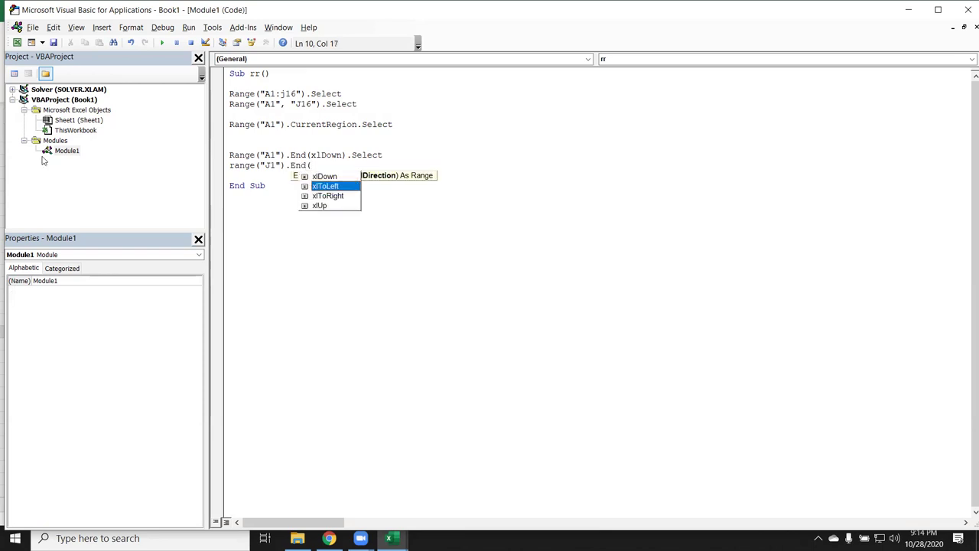
pyautogui.press('Down')
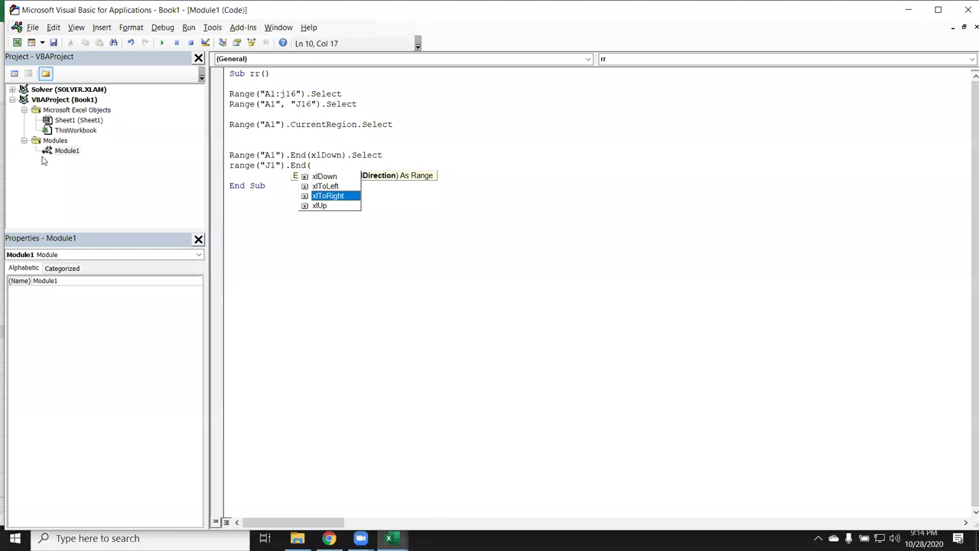
pyautogui.press('Tab')
pyautogui.write(').se')
pyautogui.press('Tab')
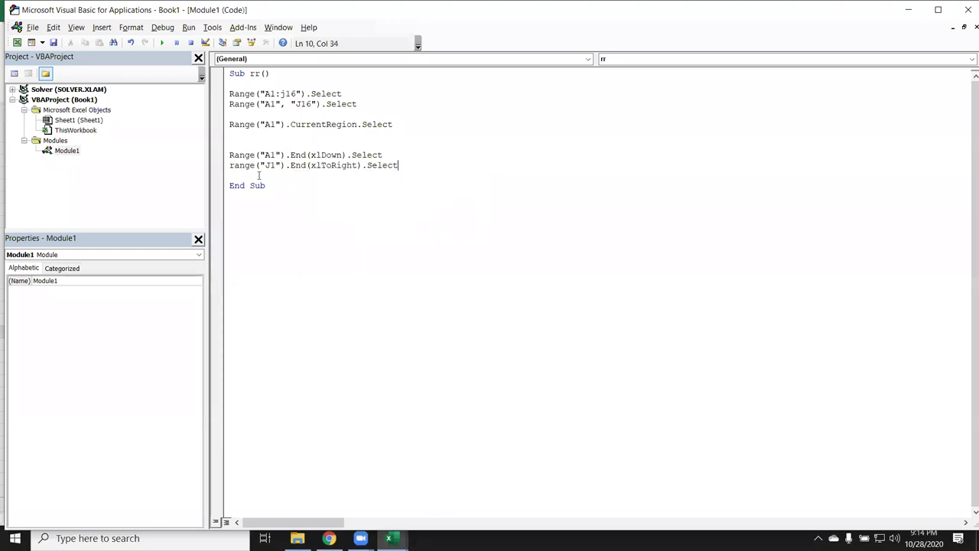
pyautogui.press('Return')
# Check J1 on the sheet, return to A1, and begin a Range("A1").End( line in the macro.
pyautogui.hotkey('alt', 'F11')
pyautogui.click(414, 149)
pyautogui.hotkey('ctrl', 'Home')
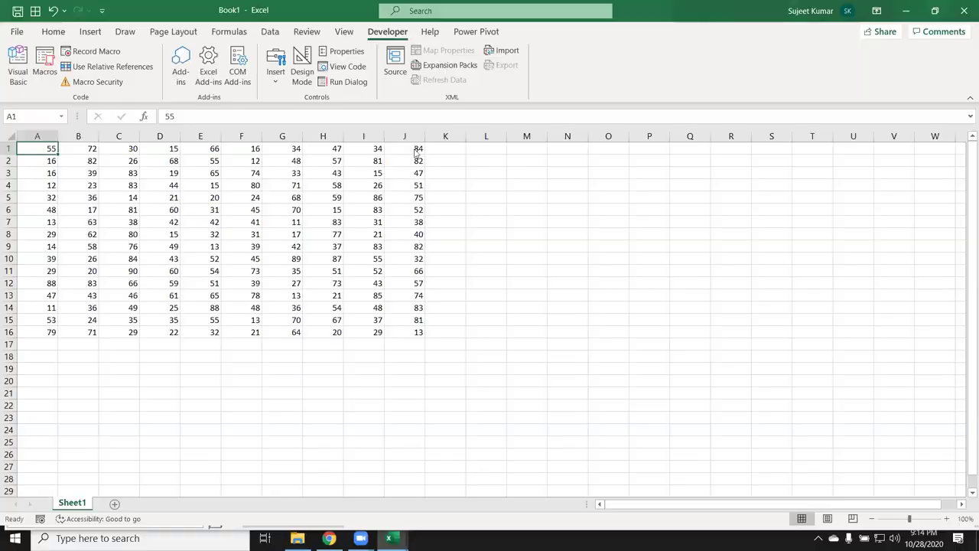
pyautogui.hotkey('alt', 'F11')
pyautogui.write('ange("A1")')
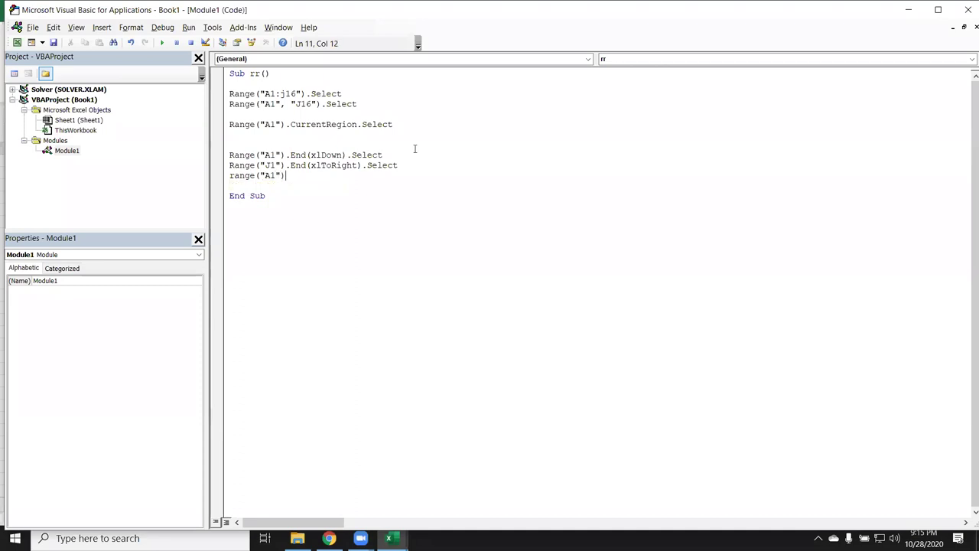
pyautogui.write('.end(')
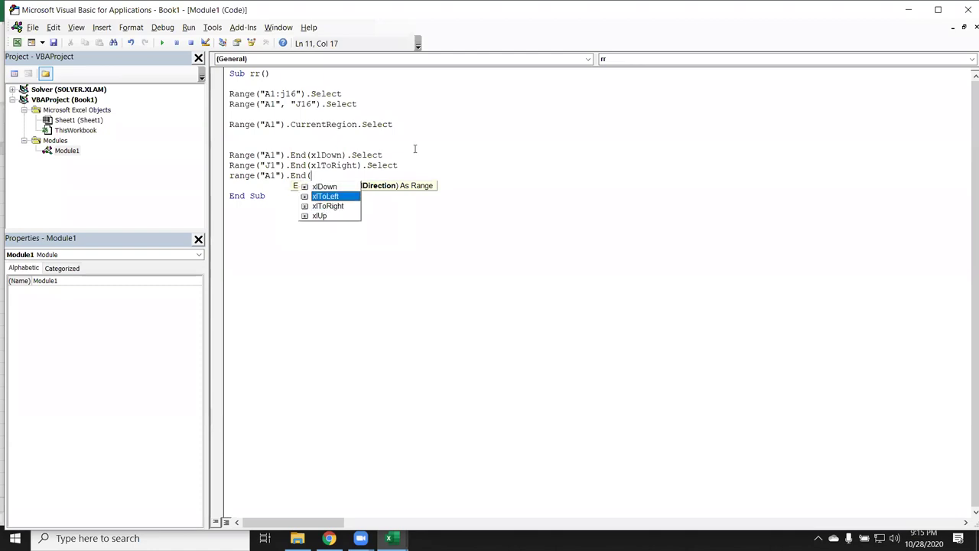
# Complete the line Range("A1").End(xlToLeft).Select.
pyautogui.press('Tab')
pyautogui.write(').s')
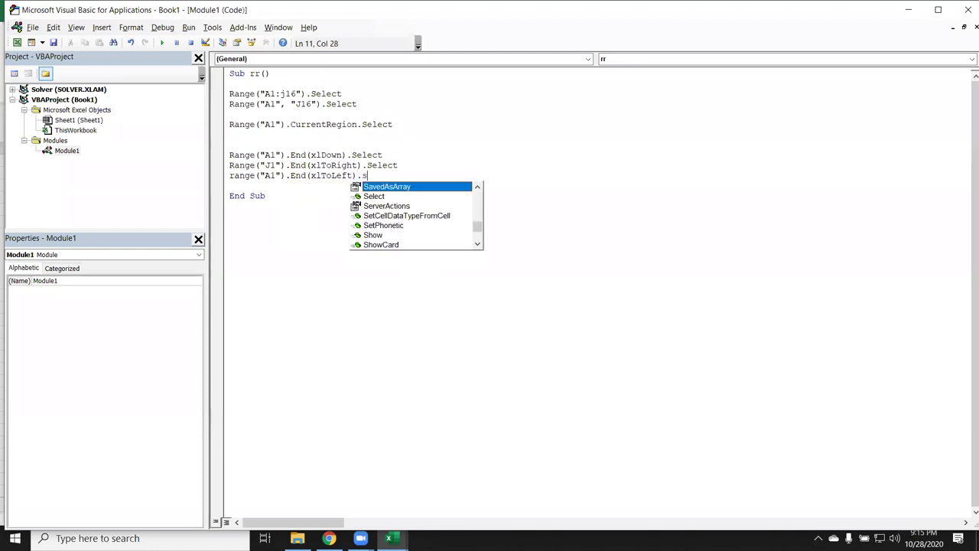
pyautogui.write('e')
pyautogui.press('Tab')
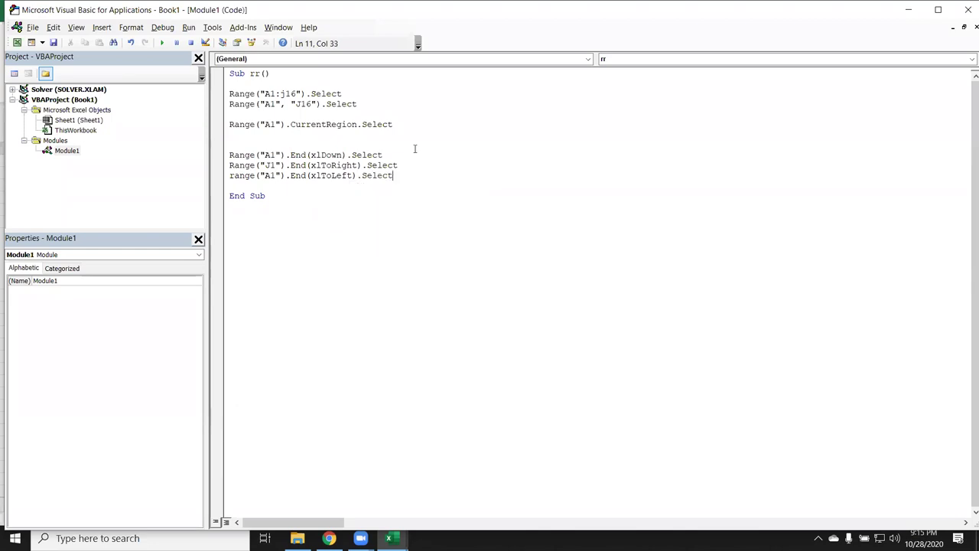
pyautogui.press('Return')
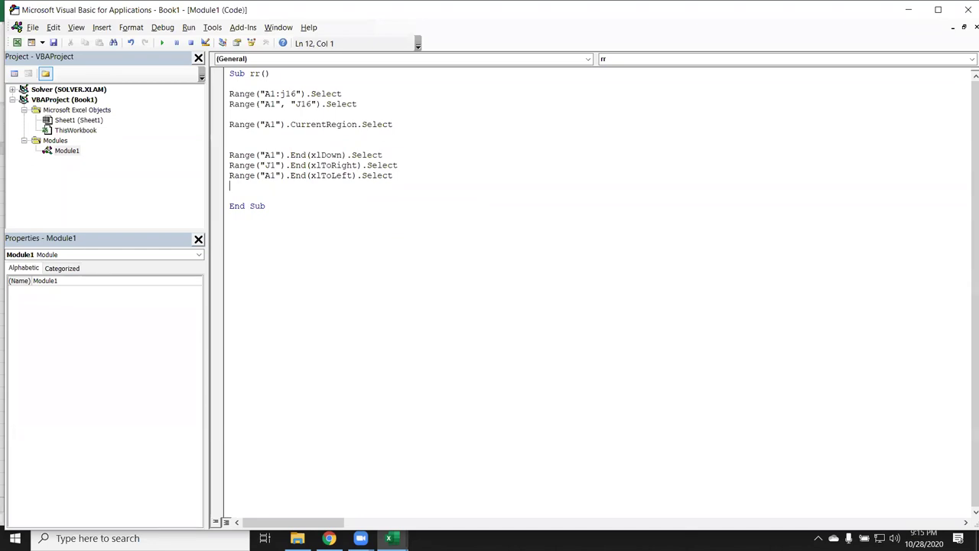
# Add the line Range("A16").End(xlUp).Select, removing an accidental Offset.
pyautogui.write('range')
pyautogui.write('(')
pyautogui.write('A16")')
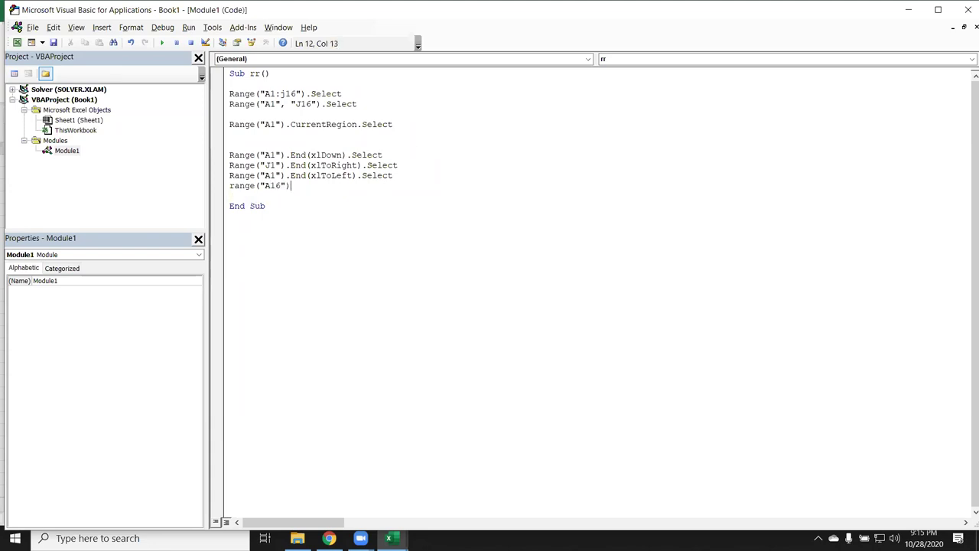
pyautogui.write('.en')
pyautogui.press('Tab')
pyautogui.write('(')
pyautogui.press('Down')
pyautogui.press('Down')
pyautogui.press('Tab')
pyautogui.write(')')
pyautogui.write('.o')
pyautogui.press('Tab')
pyautogui.press('BackSpace')
pyautogui.press('BackSpace')
pyautogui.press('BackSpace')
pyautogui.press('BackSpace')
pyautogui.press('BackSpace')
pyautogui.press('BackSpace')
pyautogui.write('.s')
pyautogui.press('Return')
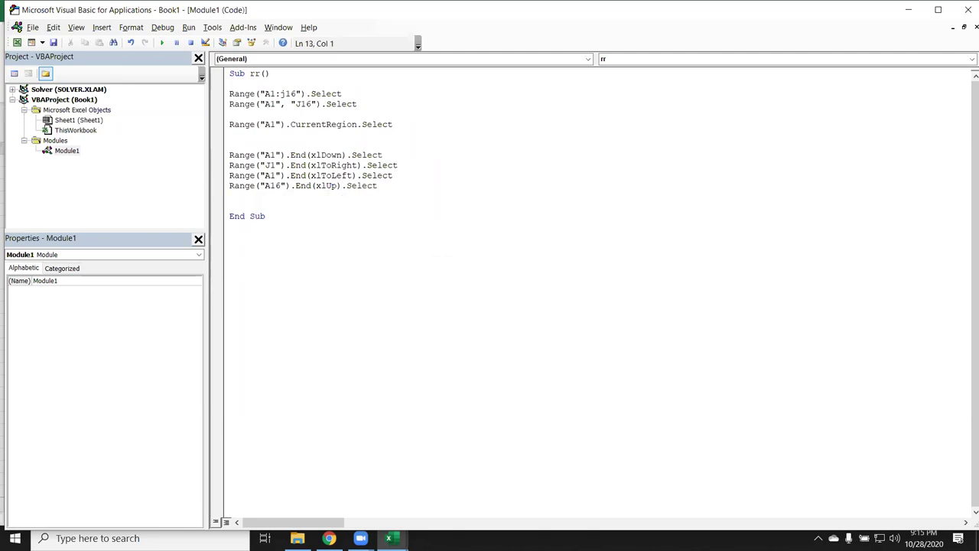
# On the worksheet, jump from J1 down to J16, left to A16, and up to A1.
pyautogui.hotkey('alt', 'F11')
pyautogui.click(413, 149)
pyautogui.hotkey('ctrl', 'Down')
pyautogui.hotkey('ctrl', 'Left')
pyautogui.hotkey('ctrl', 'Up')
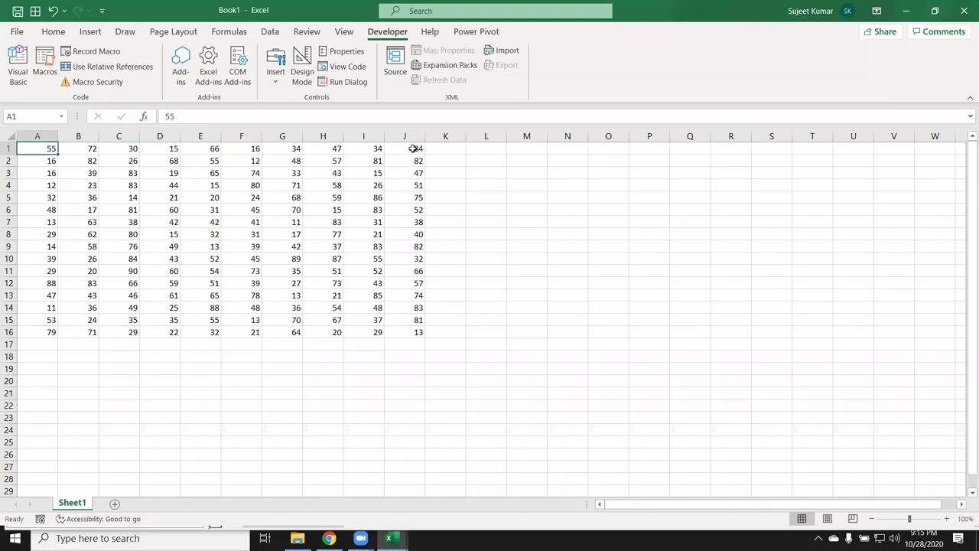
# Copy the Range("A1").End(xlDown).Select line and paste it again just above End Sub.
pyautogui.hotkey('ctrl', 'Down')
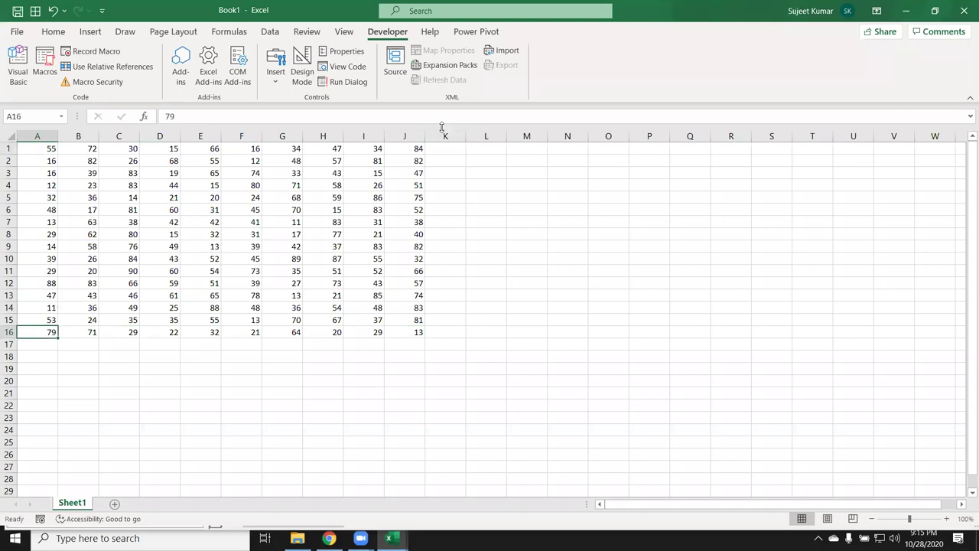
pyautogui.hotkey('alt', 'F11')
pyautogui.press('Up')
pyautogui.press('Up')
pyautogui.press('Up')
pyautogui.press('Up')
pyautogui.hotkey('shift', 'Down')
pyautogui.hotkey('ctrl', 'c')
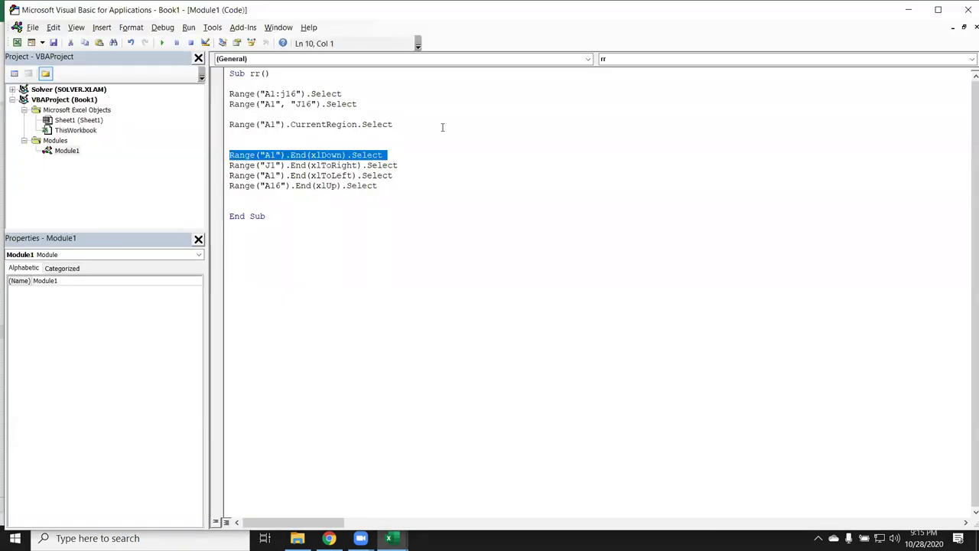
pyautogui.press('Down')
pyautogui.press('Down')
pyautogui.press('Down')
pyautogui.press('Down')
pyautogui.press('Return')
pyautogui.press('Return')
pyautogui.press('Up')
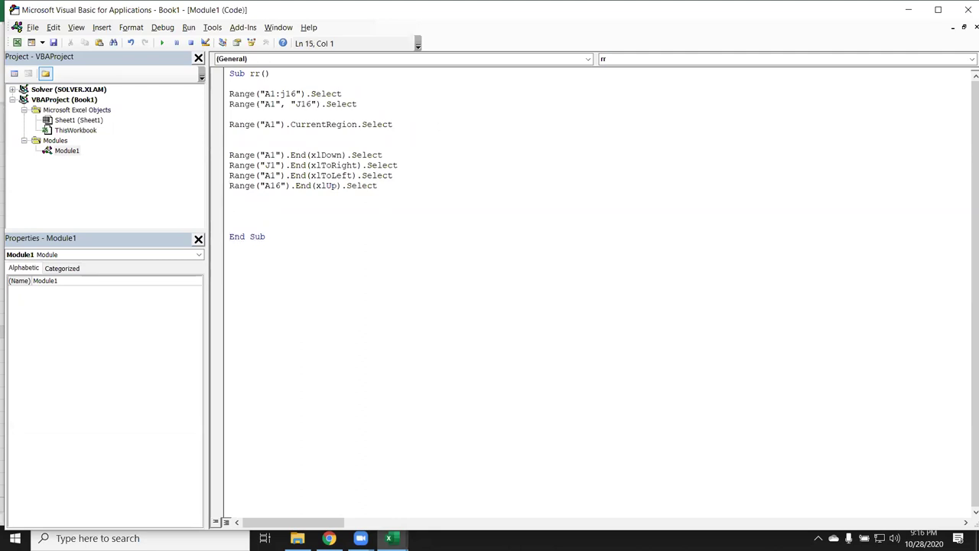
pyautogui.hotkey('ctrl', 'v')
pyautogui.press('Return')
# Delete the 48 in A6, then jump down from A1 to see it stop at A5.
pyautogui.hotkey('alt', 'F11')
pyautogui.hotkey('ctrl', 'Home')
pyautogui.press('Down')
pyautogui.press('Down')
pyautogui.press('Down')
pyautogui.press('Down')
pyautogui.press('Down')
pyautogui.press('Delete')
pyautogui.press('Up')
pyautogui.press('Up')
pyautogui.press('Up')
pyautogui.press('Up')
pyautogui.hotkey('ctrl', 'Down')
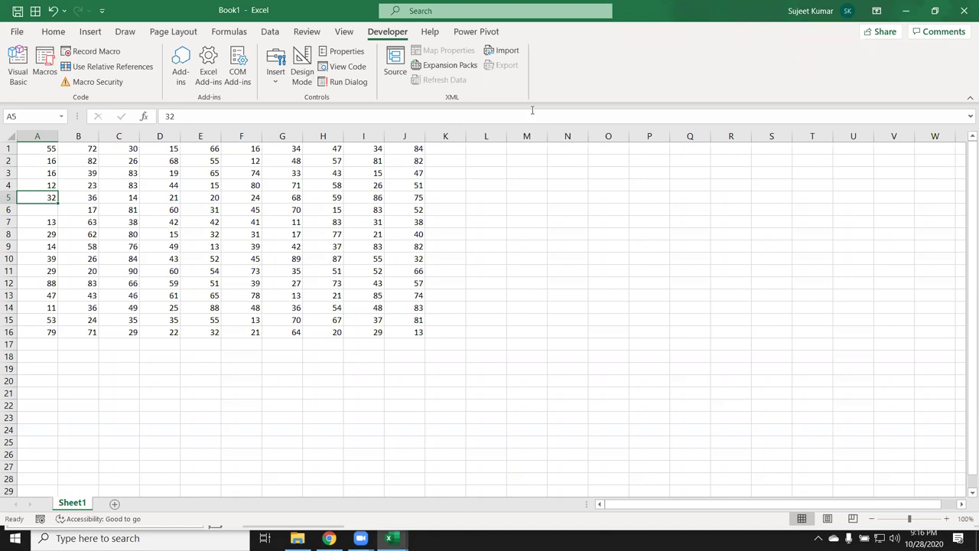
pyautogui.hotkey('alt', 'F11')
# Add the line Range("A65000").End(xlUp).Select to macro rr.
pyautogui.write('ra')
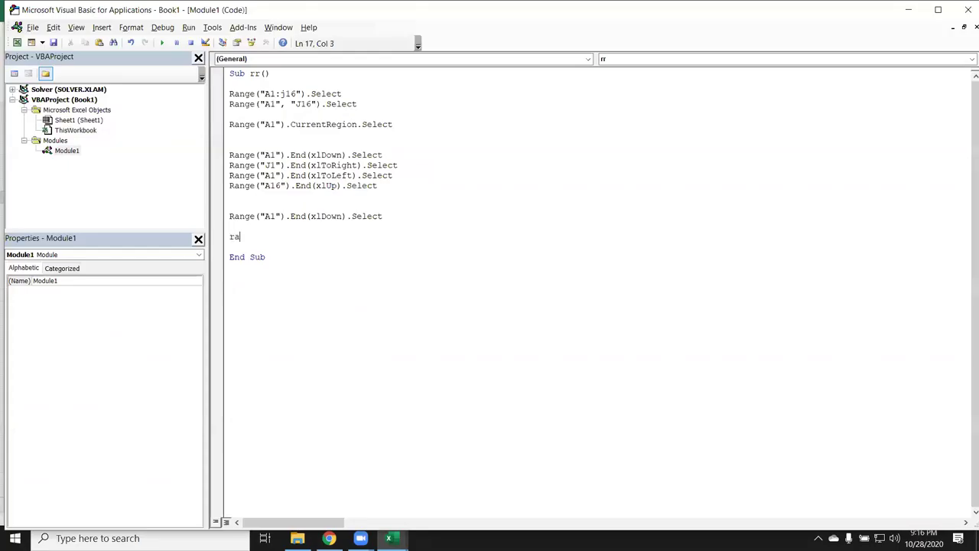
pyautogui.write('nge("')
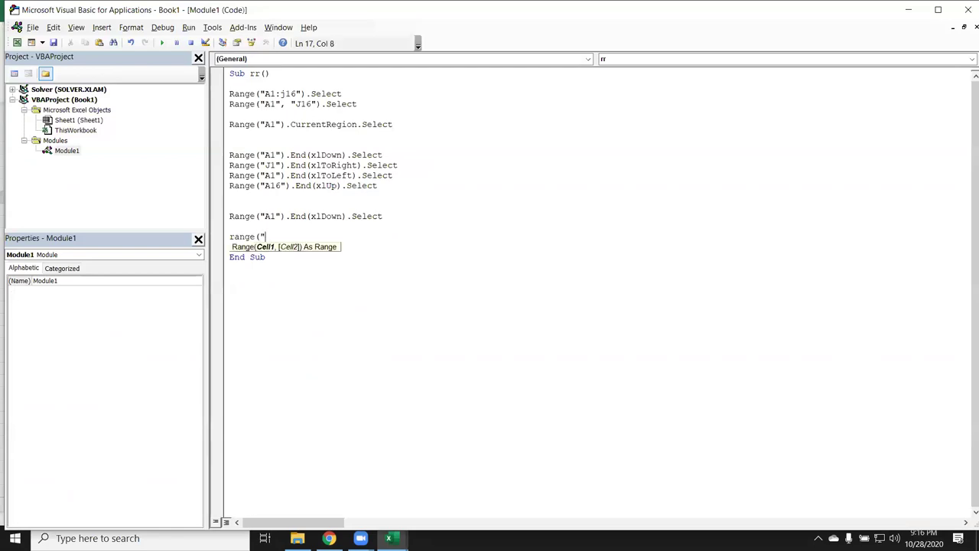
pyautogui.write('A65000"')
pyautogui.write(').end')
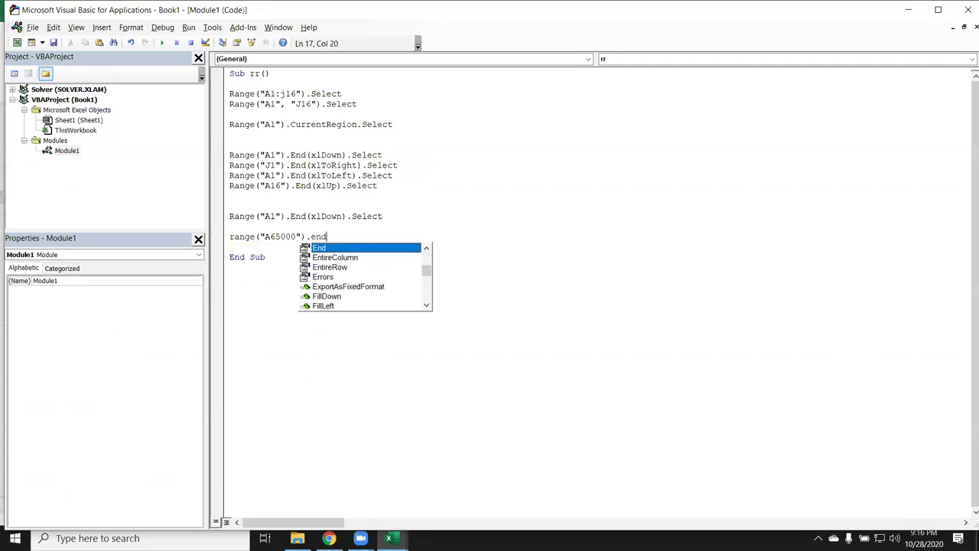
pyautogui.press('Tab')
pyautogui.write('(')
pyautogui.press('Down')
pyautogui.press('Down')
pyautogui.press('Down')
pyautogui.press('Down')
pyautogui.press('Tab')
pyautogui.write(')')
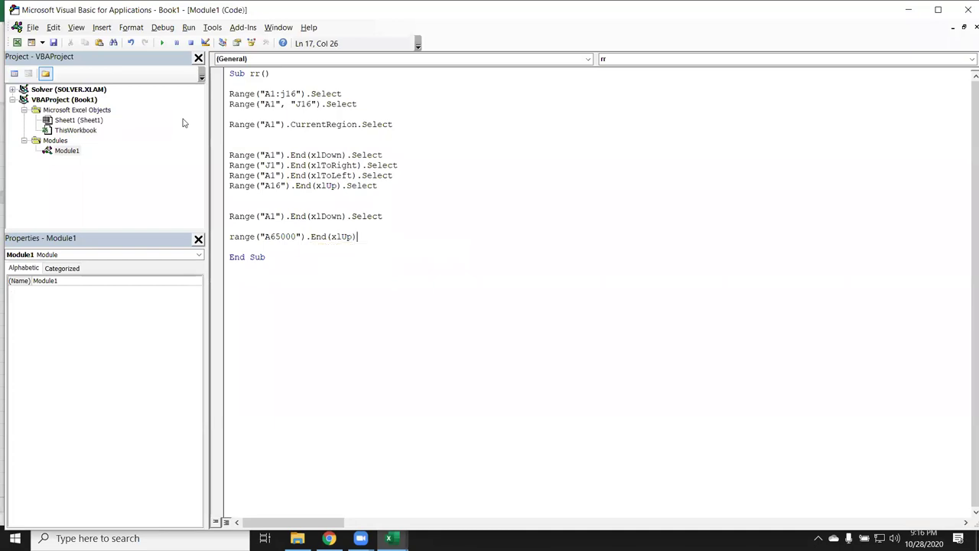
pyautogui.write('.')
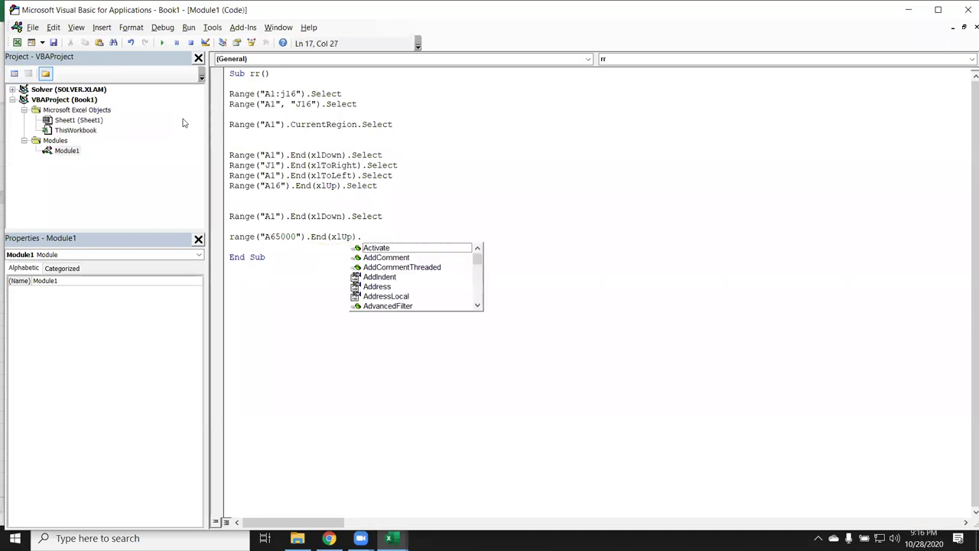
pyautogui.write('se')
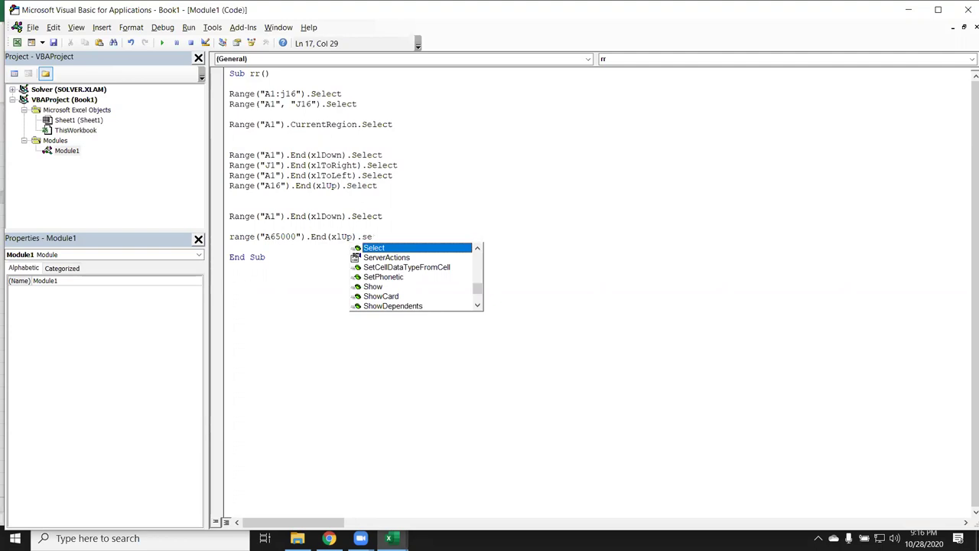
pyautogui.press('Return')
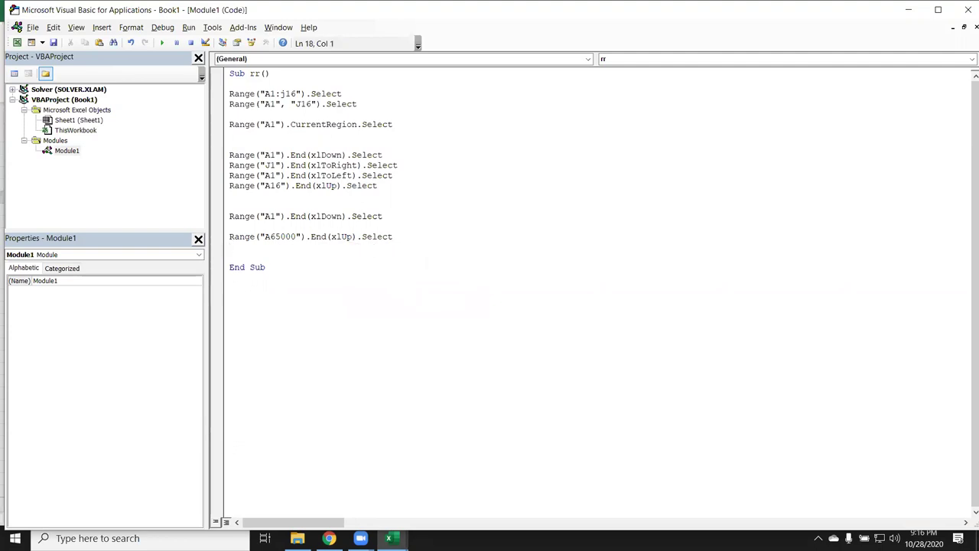
# Switch to Excel and enter a65000 in the Name Box.
pyautogui.hotkey('alt', 'F11')
pyautogui.click(24, 119)
pyautogui.write('a65000')
# Go to A65000 and jump up with Ctrl+Up to the last filled cell, A16.
pyautogui.press('Return')
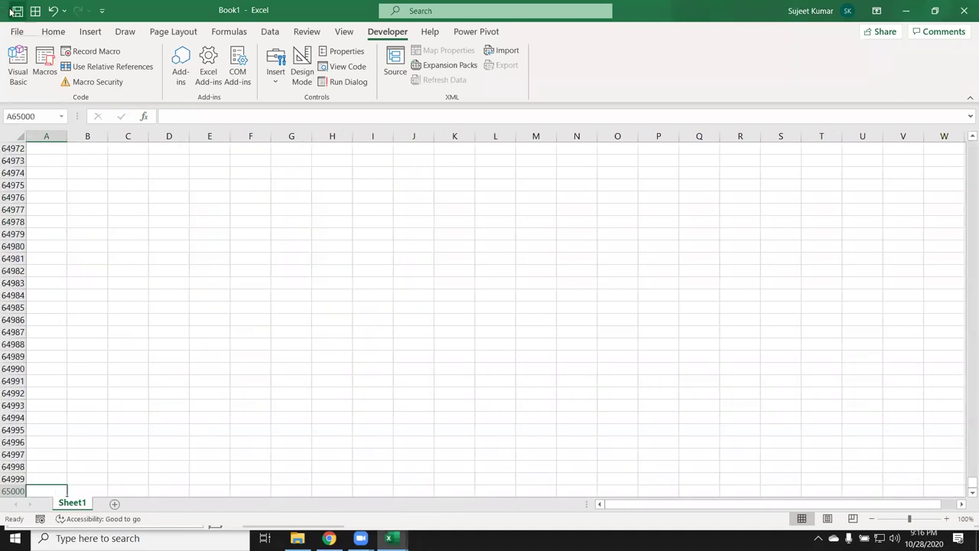
pyautogui.hotkey('alt', 'y')
pyautogui.press('2')
pyautogui.scroll(-1, 79, 333)
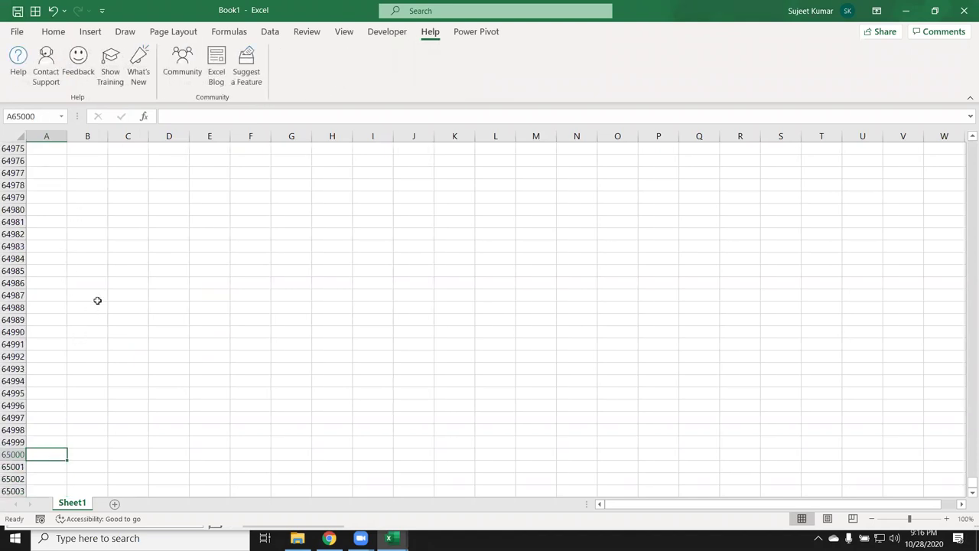
pyautogui.hotkey('ctrl', 'Up')
pyautogui.scroll(4, 77, 291)
pyautogui.scroll(1, 77, 283)
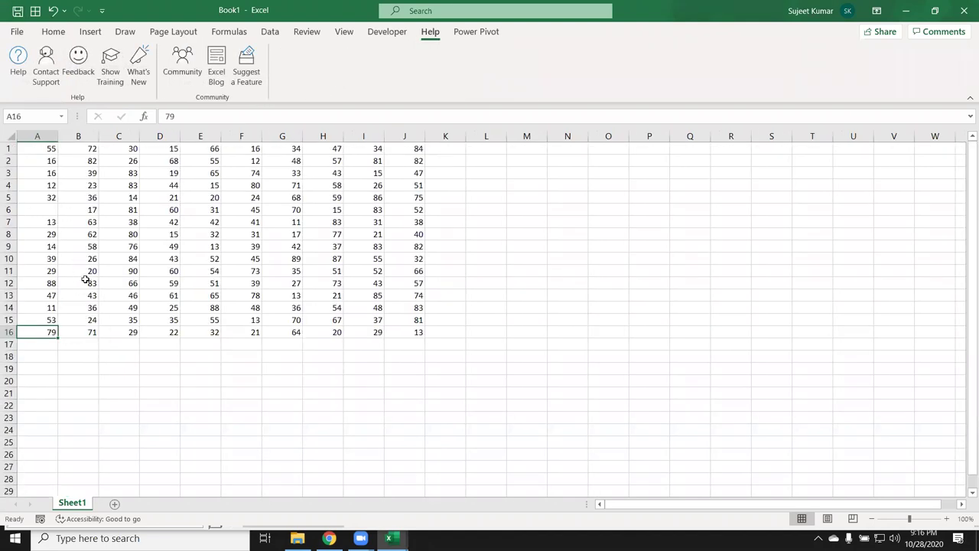
# Enter 656 in cell A6, then add a blank line above End Sub in the macro.
pyautogui.click(42, 214)
pyautogui.write('656')
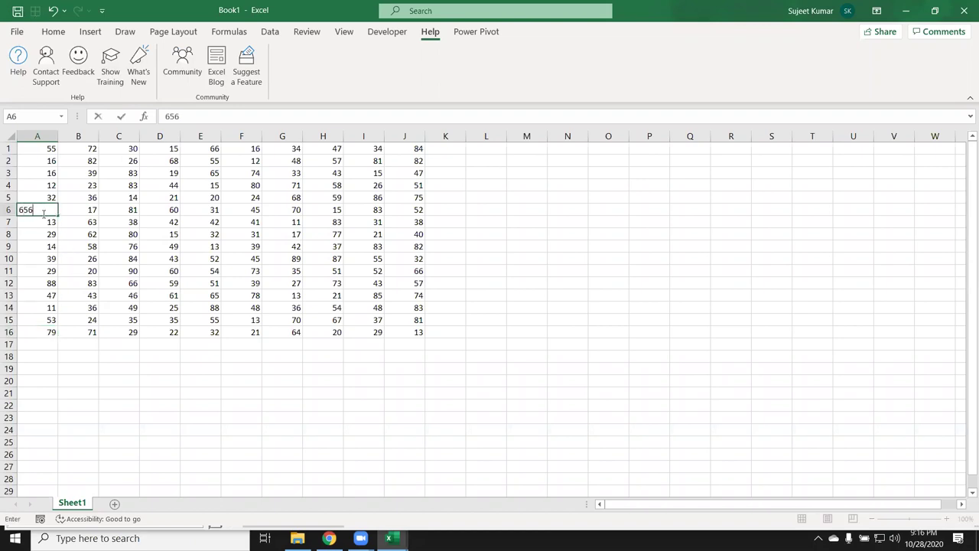
pyautogui.click(47, 237)
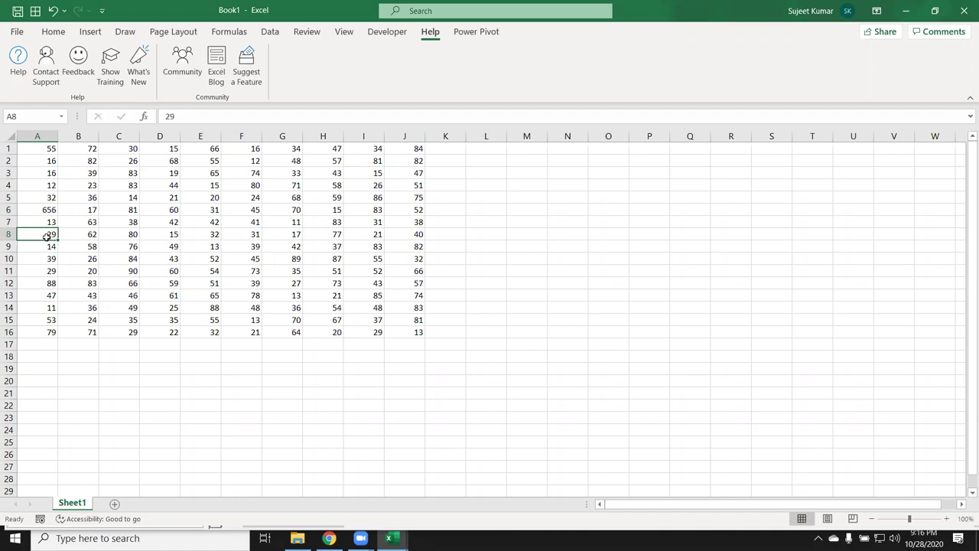
pyautogui.hotkey('alt', 'F11')
pyautogui.press('Return')
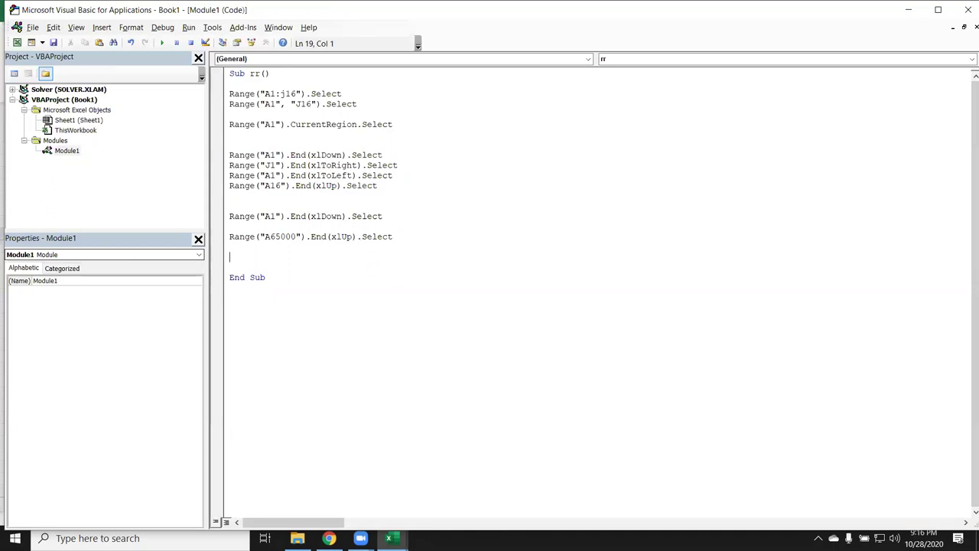
# Begin Range("A1", Range("a65000").End, correcting the second reference from A1 to a65000.
pyautogui.write('range')
pyautogui.write('("A1",range("A1")')
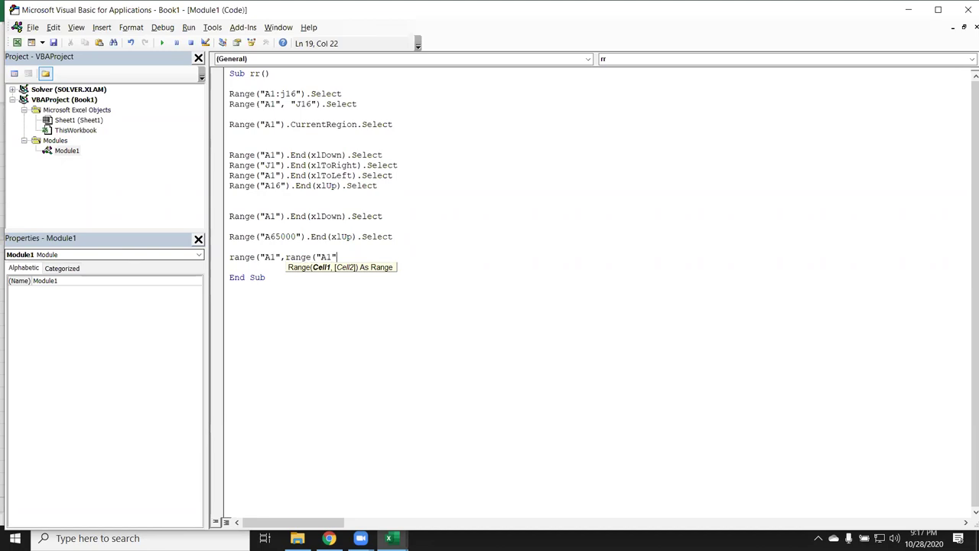
pyautogui.write('.end')
pyautogui.press('Tab')
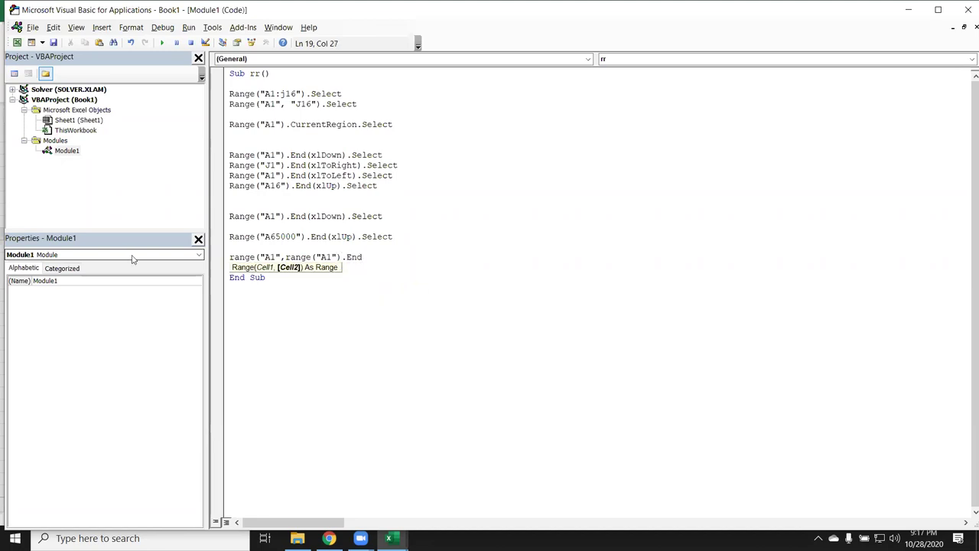
pyautogui.click(325, 257)
pyautogui.press('BackSpace')
pyautogui.press('Delete')
pyautogui.write('65000')
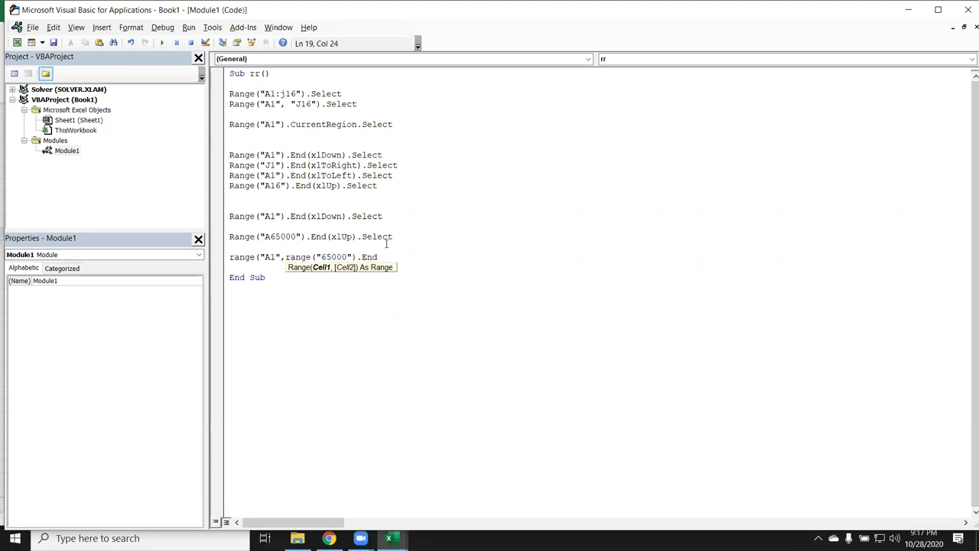
pyautogui.click(386, 247)
pyautogui.press('Return')
pyautogui.click(321, 257)
pyautogui.write('a')
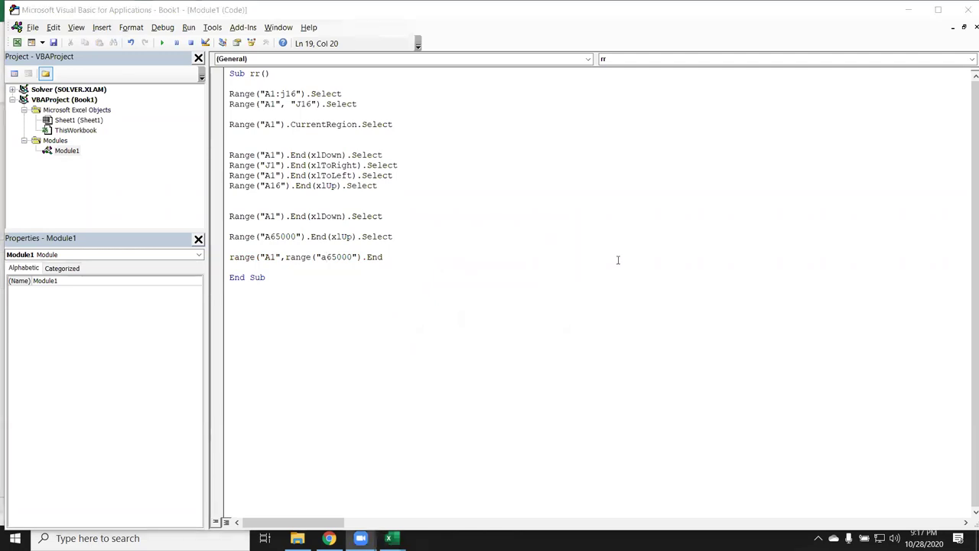
# Finish the line with .End(xlUp)).Select to select from A1 to column A's last cell.
pyautogui.click(397, 255)
pyautogui.write('(')
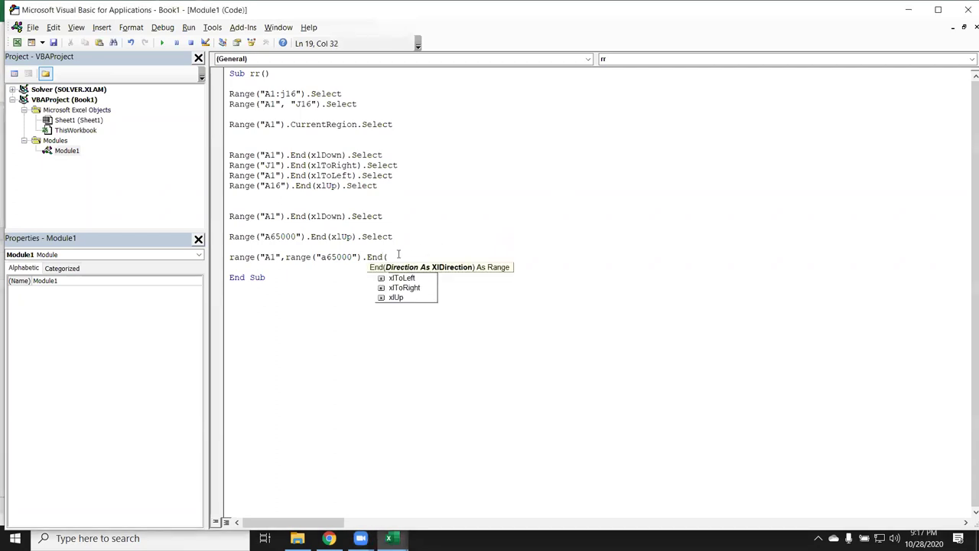
pyautogui.press('Down')
pyautogui.press('Down')
pyautogui.press('Down')
pyautogui.press('Down')
pyautogui.press('Tab')
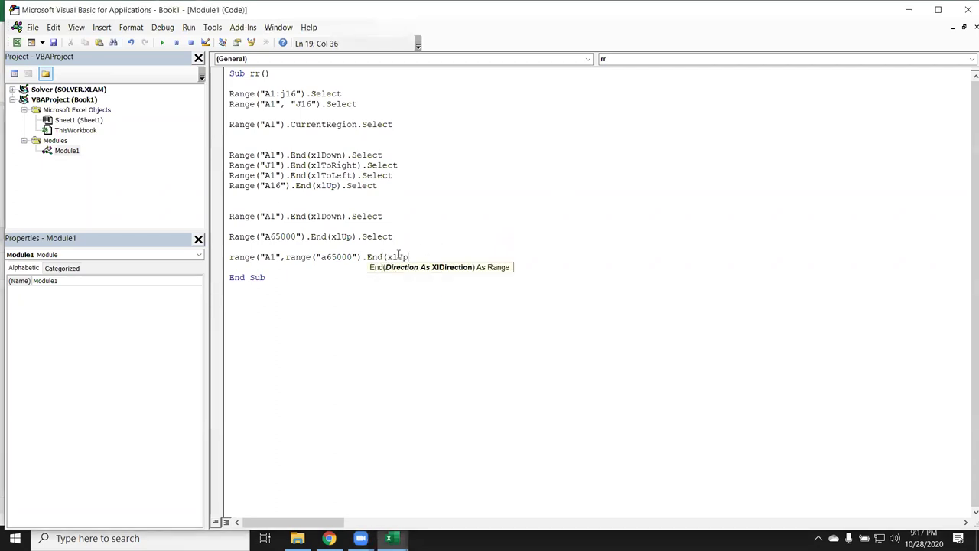
pyautogui.write('))')
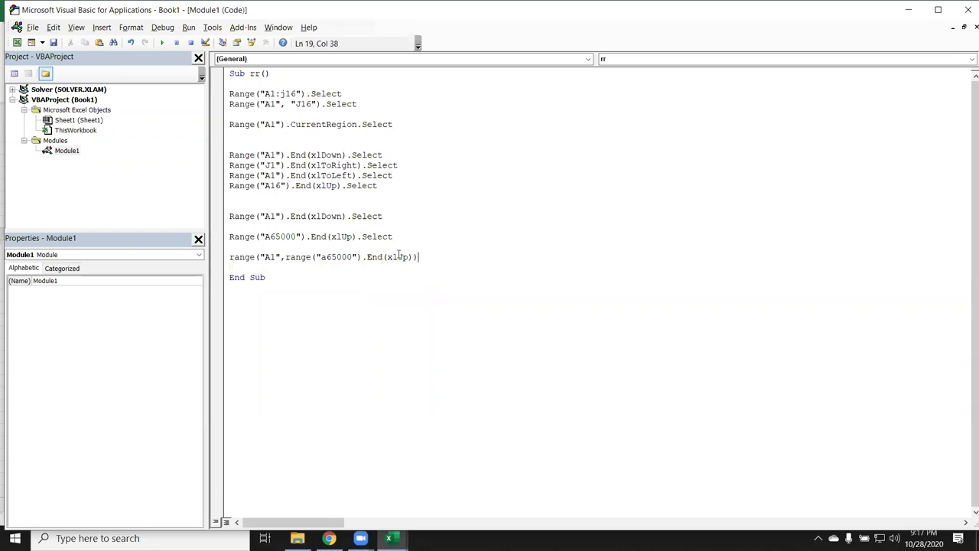
pyautogui.write('.se')
pyautogui.press('Return')
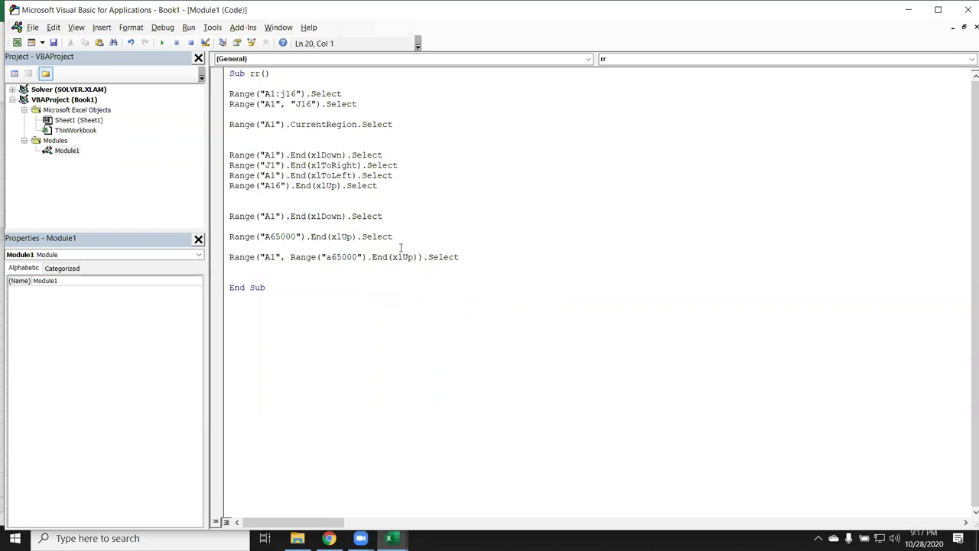
# Highlight the J16 reference, the A65000 line and the new line's last-row part, then return to Excel.
pyautogui.doubleClick(271, 104)
pyautogui.doubleClick(302, 105)
pyautogui.click(274, 257)
pyautogui.hotkey('shift', 'Home')
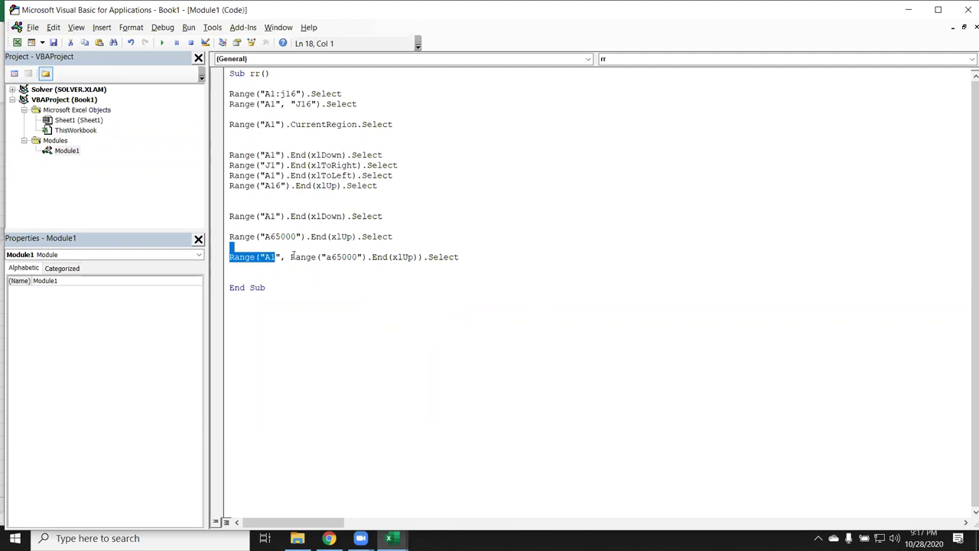
pyautogui.click(256, 237)
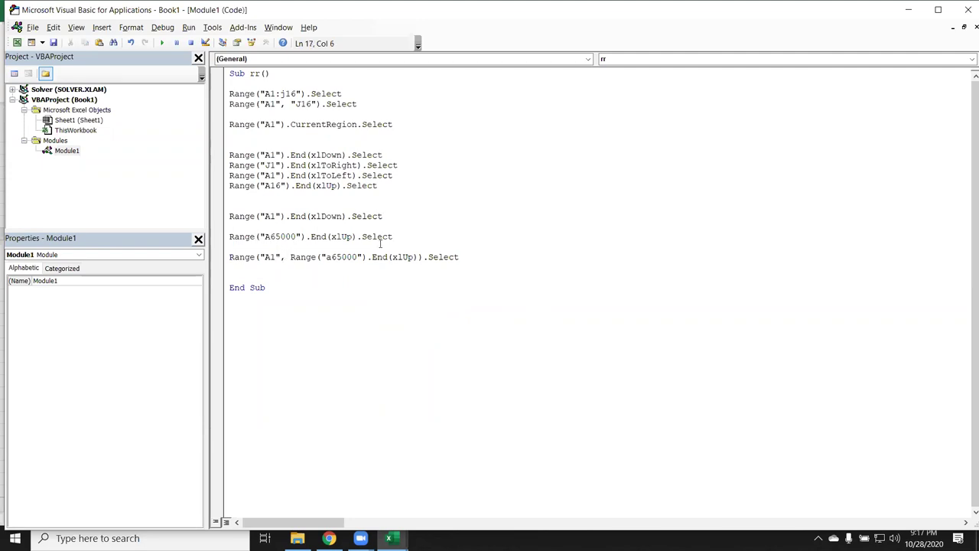
pyautogui.moveTo(402, 241); pyautogui.dragTo(229, 227)
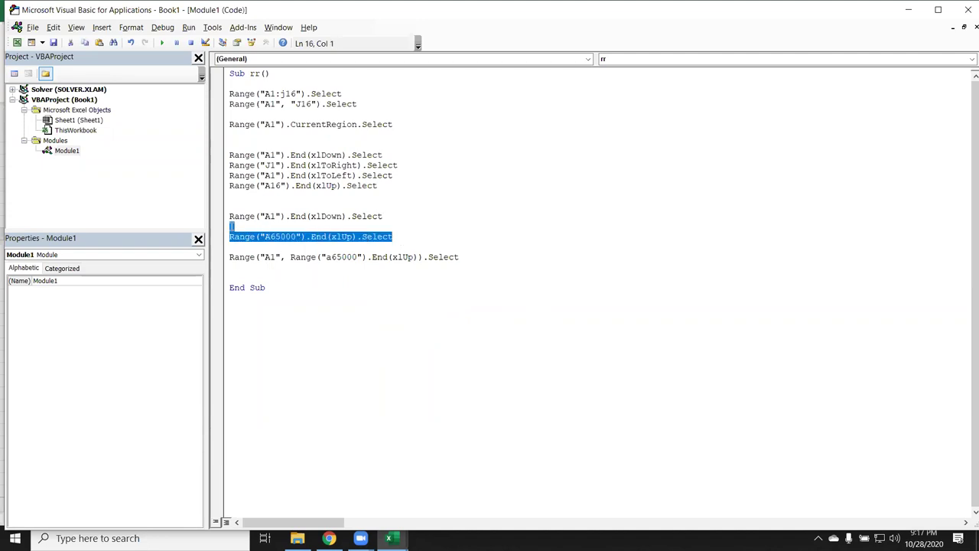
pyautogui.moveTo(291, 257); pyautogui.dragTo(420, 257)
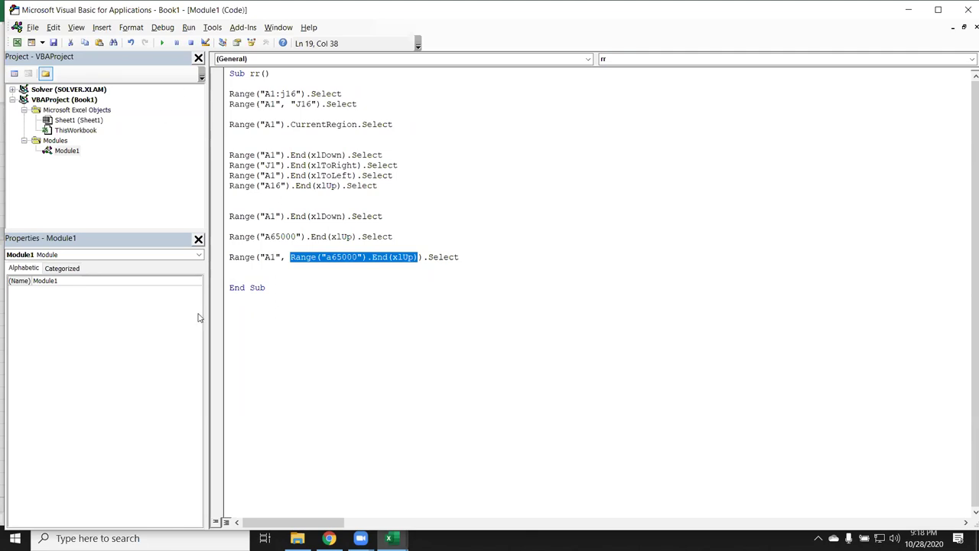
pyautogui.click(254, 268)
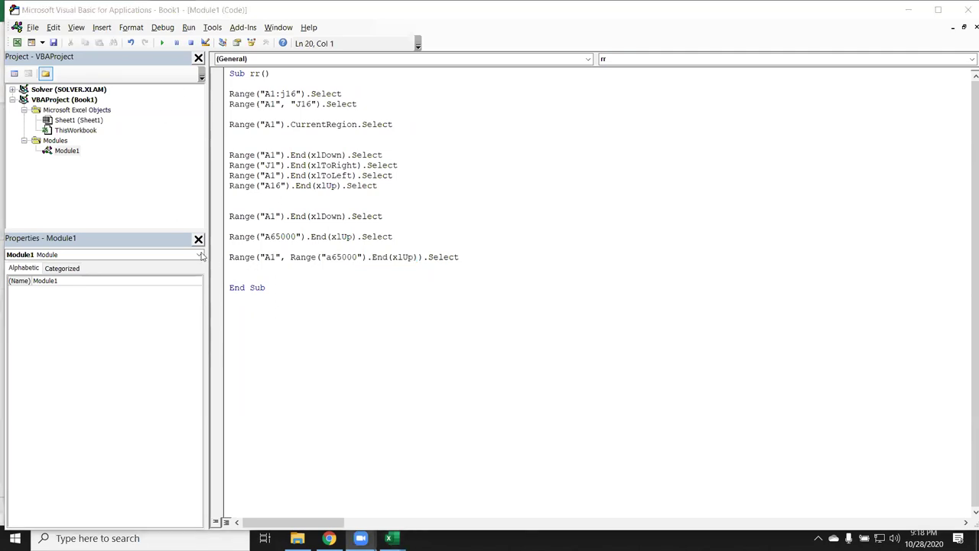
pyautogui.hotkey('alt', 'Tab')
# Select A1:J16 from A1 with Ctrl+Shift+Right and Ctrl+Shift+Down, then deselect it.
pyautogui.click(28, 153)
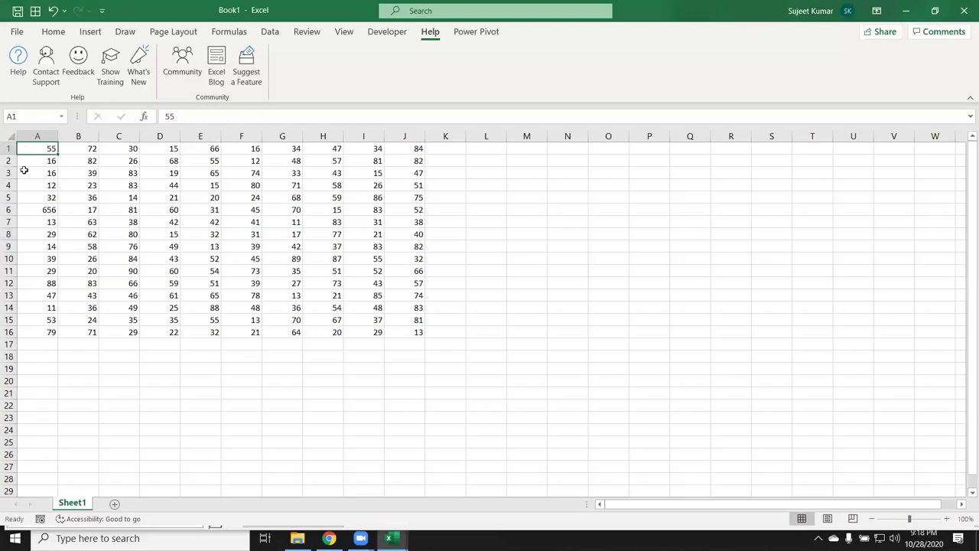
pyautogui.hotkey('ctrl', 'shift', 'Right')
pyautogui.hotkey('ctrl', 'shift', 'Down')
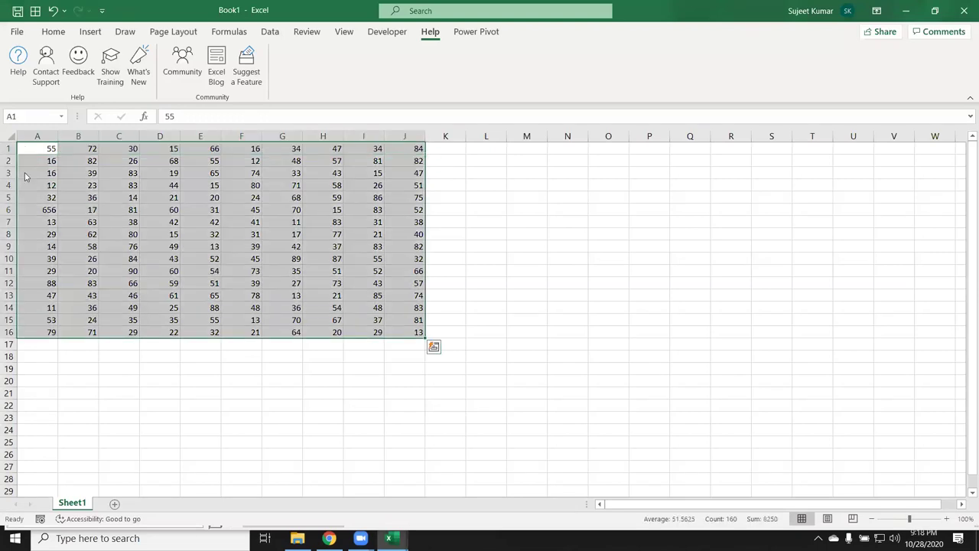
pyautogui.click(26, 176)
# Back in the macro, begin a new line range("A1",range("A1").en.
pyautogui.hotkey('alt', 'Tab')
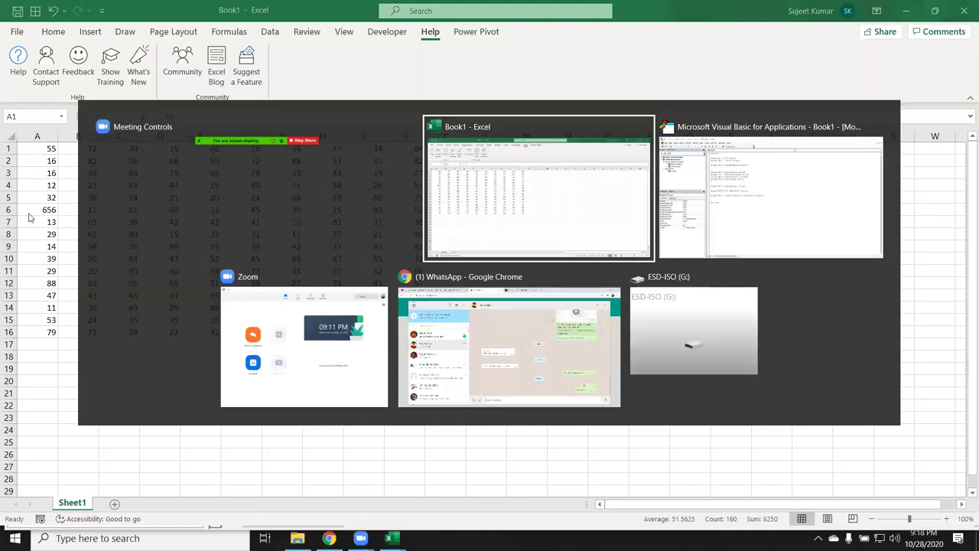
pyautogui.hotkey('alt', 'Tab')
pyautogui.press('Return')
pyautogui.write('range("A1",')
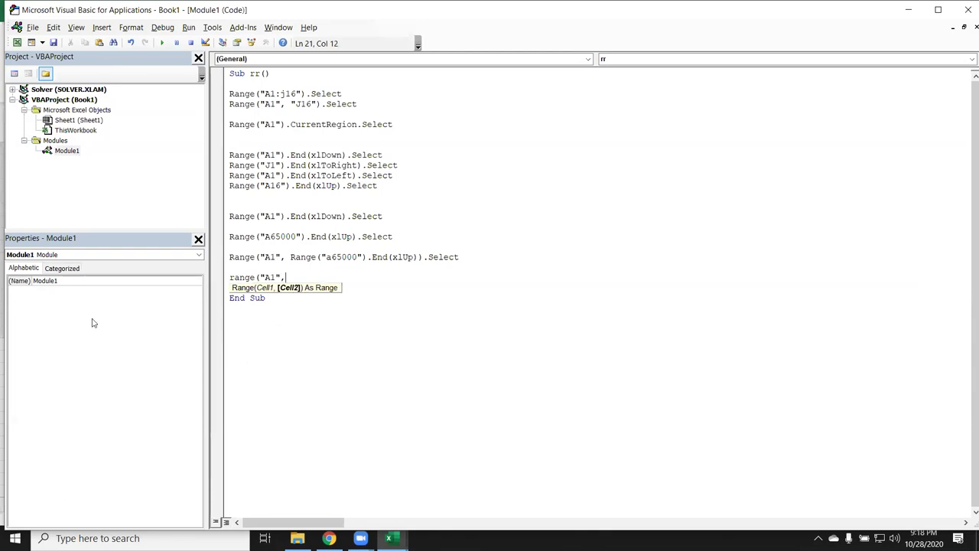
pyautogui.write('range(')
pyautogui.write('"A1").en')
# Complete the line Range("A1", Range("A1").End(xlToRight)).Select.
pyautogui.press('Tab')
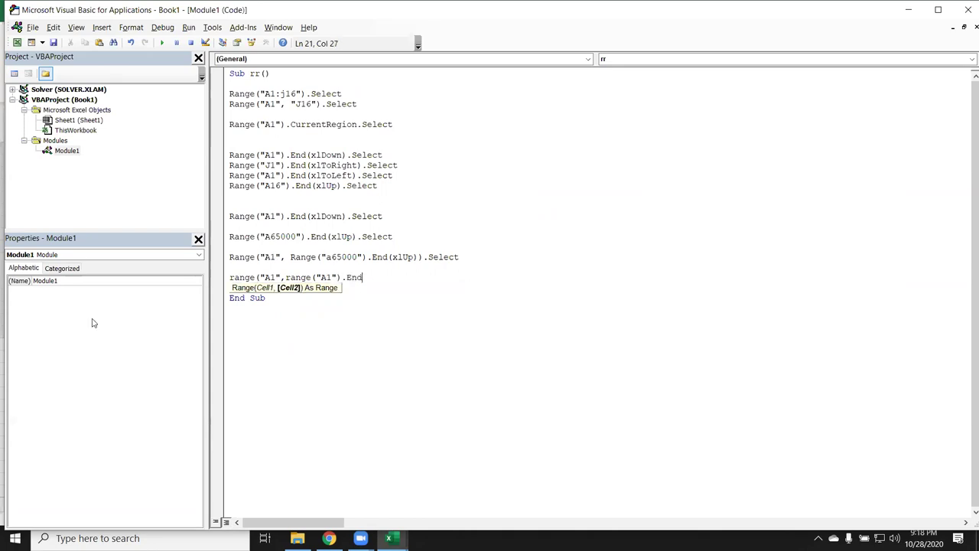
pyautogui.write('(')
pyautogui.press('Down')
pyautogui.press('Down')
pyautogui.press('Down')
pyautogui.press('Up')
pyautogui.press('Down')
pyautogui.press('Tab')
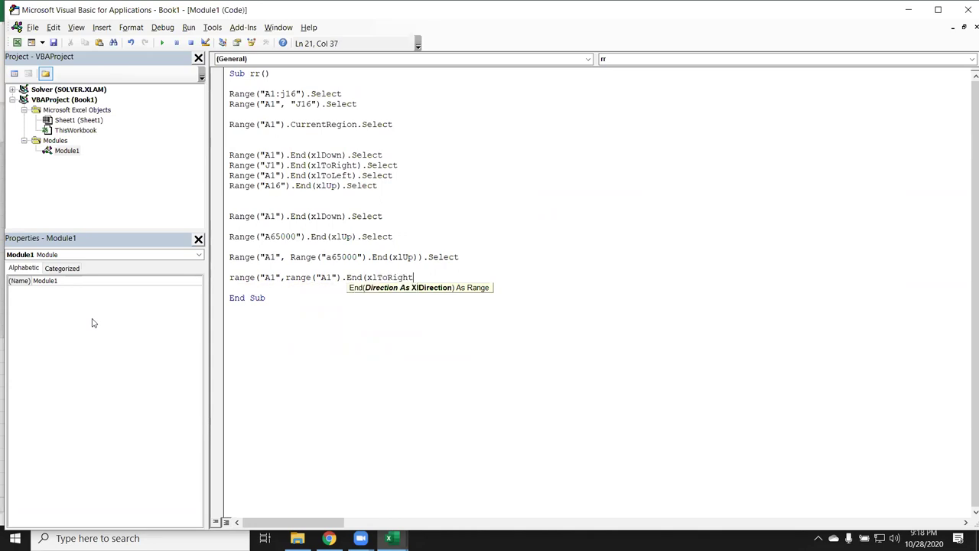
pyautogui.write('))')
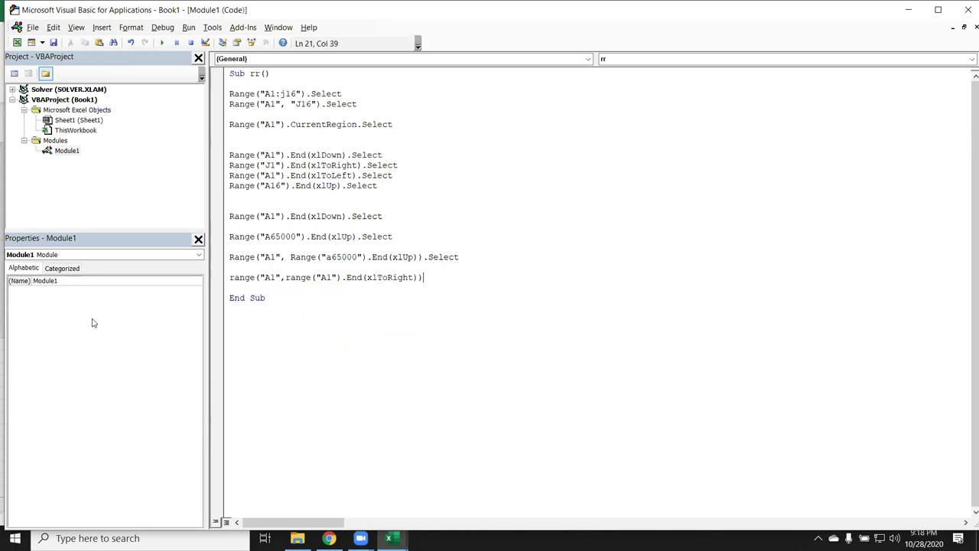
pyautogui.write('.se')
pyautogui.press('Return')
# Add Range(Selection, Selection.End(xlUp)).Select on the next line.
pyautogui.write('range(')
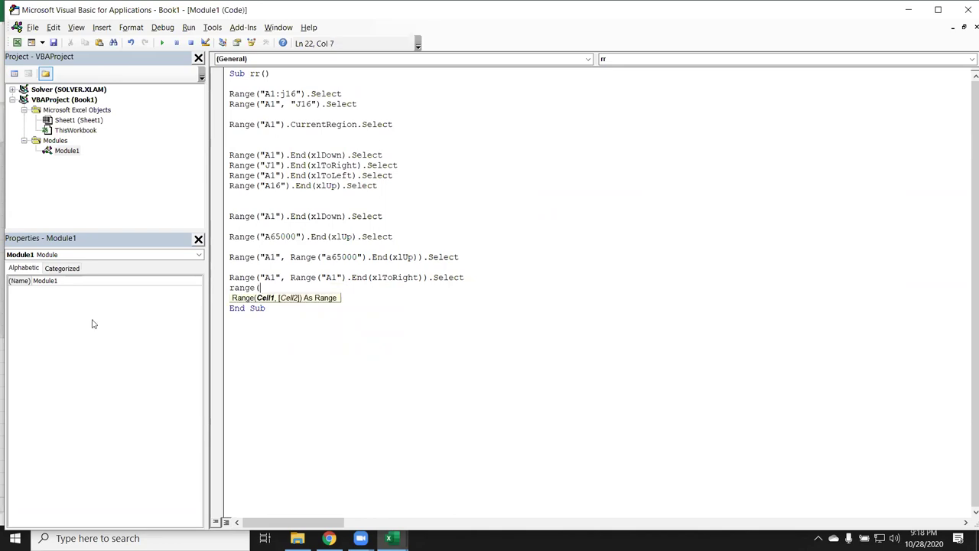
pyautogui.write('selec')
pyautogui.write('tion,selection')
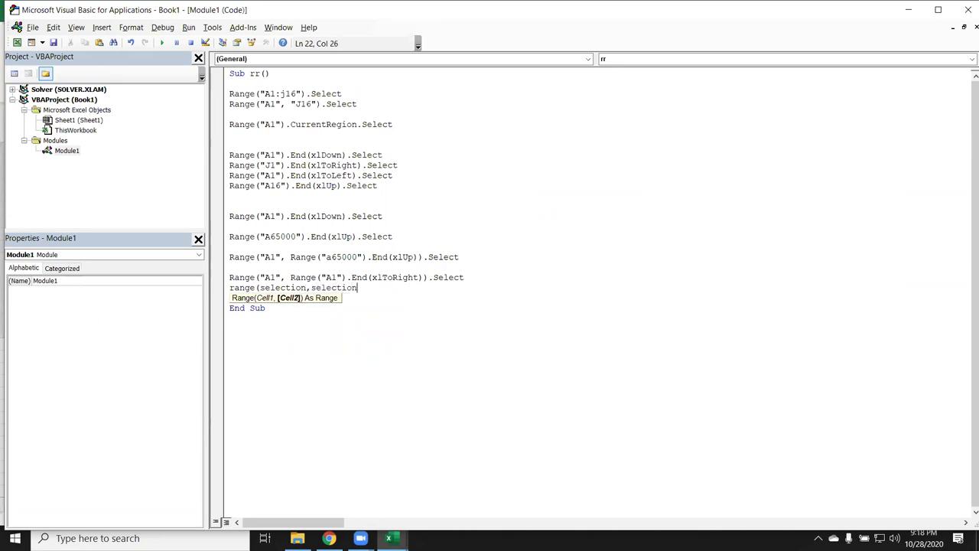
pyautogui.write('.end')
pyautogui.write('(xlup)')
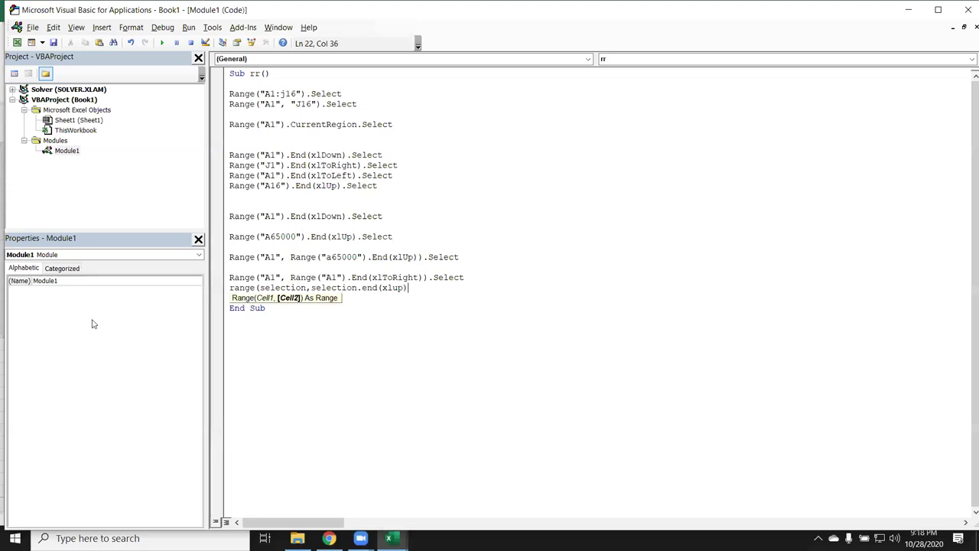
pyautogui.write(')')
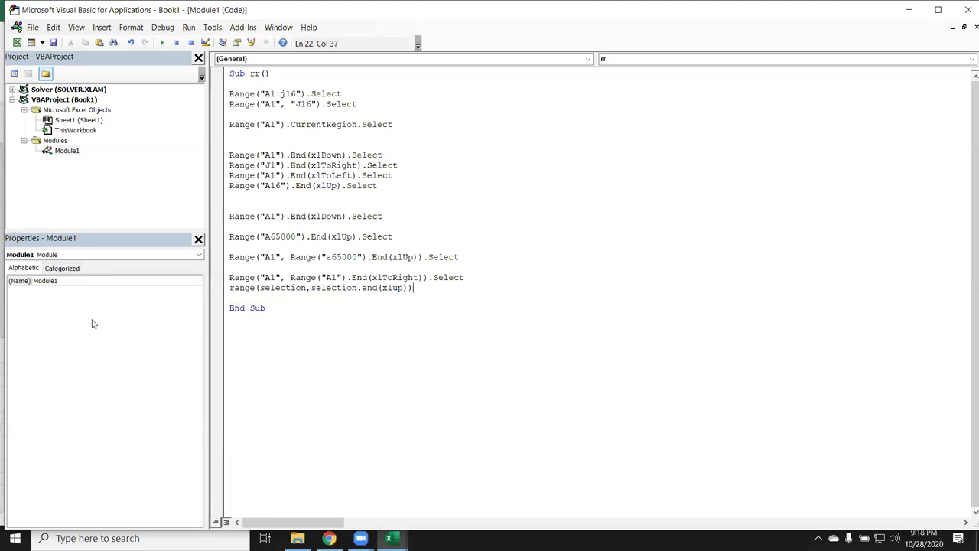
pyautogui.write('.sel')
pyautogui.press('Return')
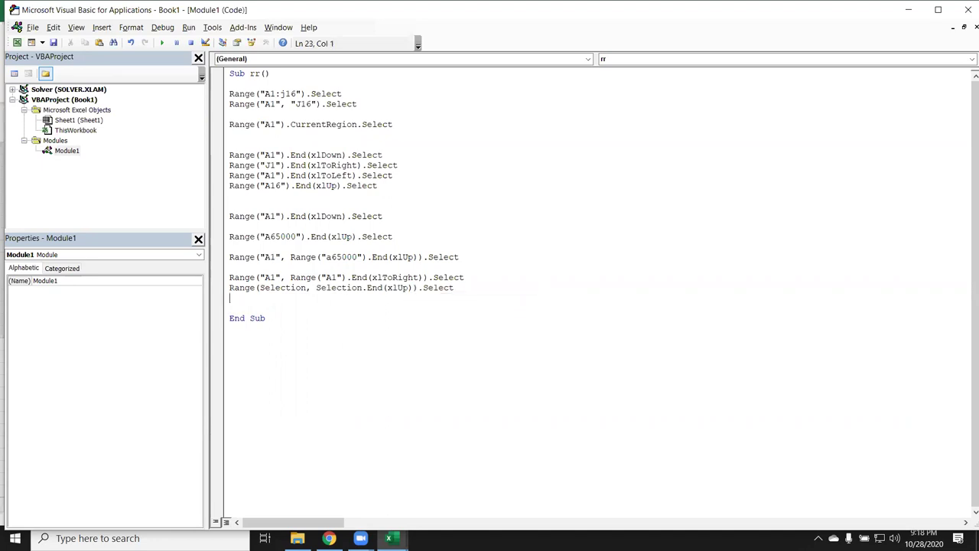
pyautogui.click(229, 287)
# In Excel, extend the selection from A1 to A1:J1 and then A1:J16, then return to VBA.
pyautogui.hotkey('alt', 'Tab')
pyautogui.hotkey('alt', 'Tab')
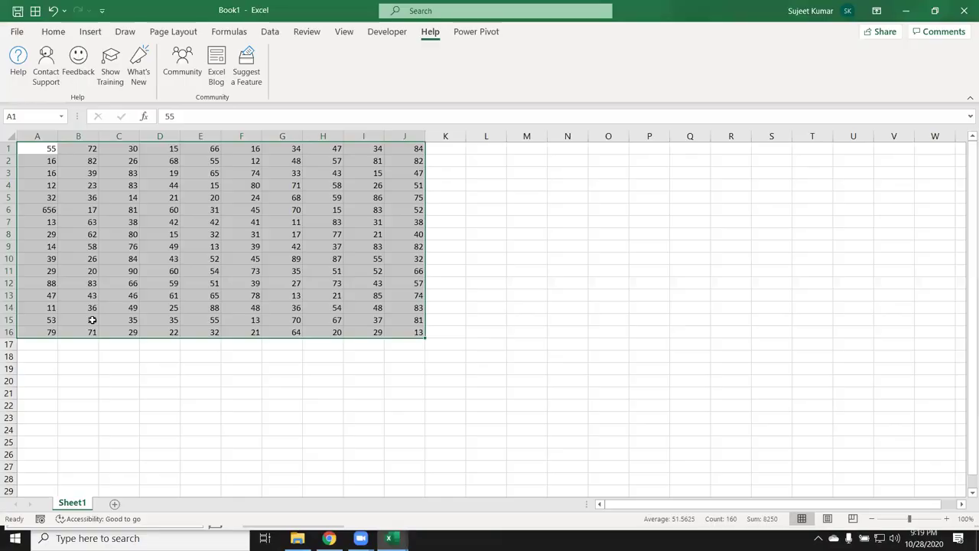
pyautogui.hotkey('ctrl', 'shift', 'Right')
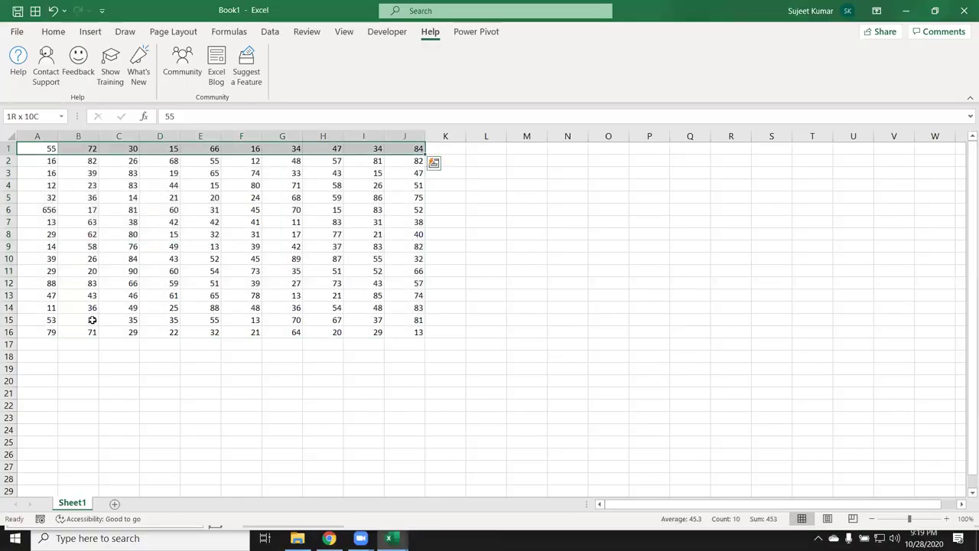
pyautogui.hotkey('ctrl', 'shift', 'Down')
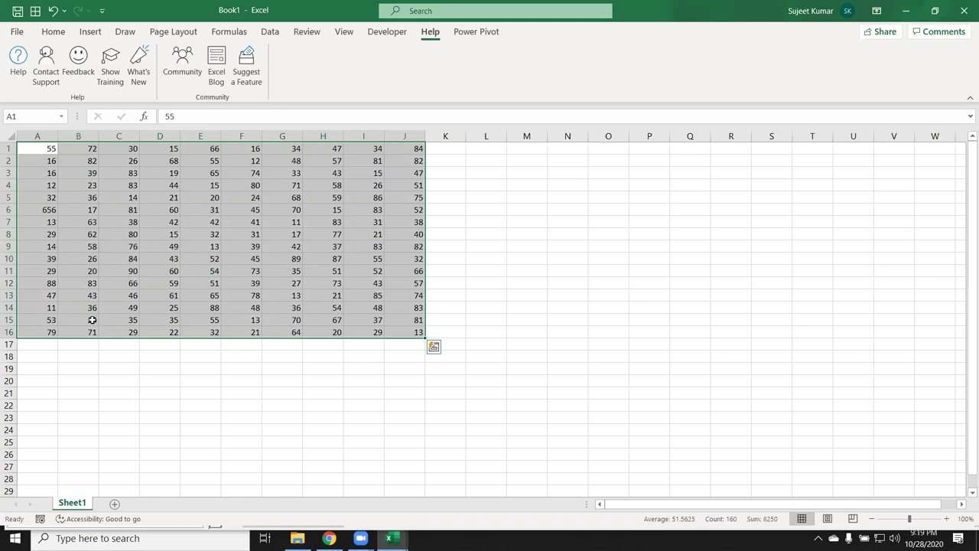
pyautogui.hotkey('alt', 'Tab')
pyautogui.hotkey('alt', 'Tab')
# Add a blank line above End Sub, discarding a partly typed Range call.
pyautogui.press('Return')
pyautogui.press('Return')
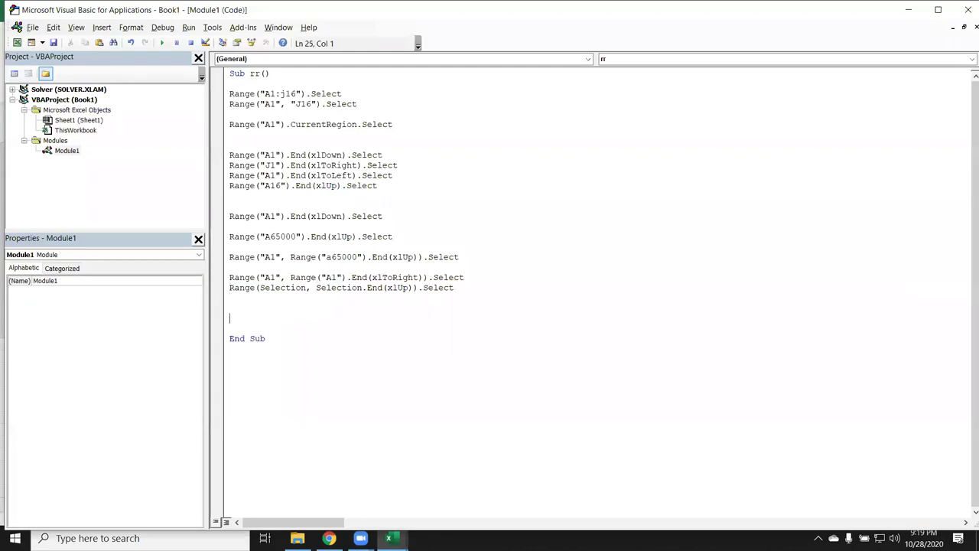
pyautogui.write('range')
pyautogui.write('(')
pyautogui.press('BackSpace')
pyautogui.press('BackSpace')
pyautogui.press('BackSpace')
pyautogui.press('BackSpace')
pyautogui.press('BackSpace')
pyautogui.press('BackSpace')
# In Excel, clear the value 15 from D1 and the value 29 from A8.
pyautogui.hotkey('alt', 'Tab')
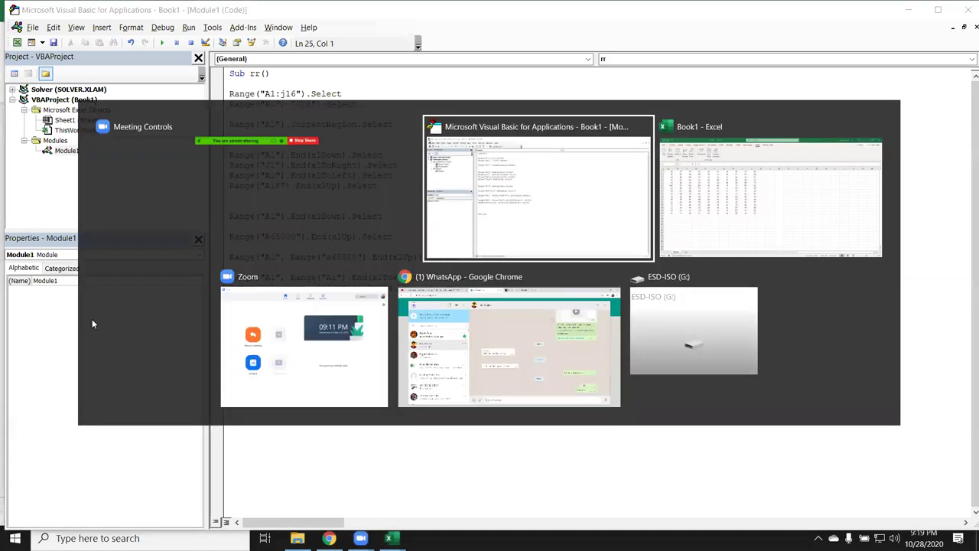
pyautogui.press('Left')
pyautogui.press('Right')
pyautogui.press('Right')
pyautogui.press('Right')
pyautogui.press('End')
pyautogui.press('End')
pyautogui.press('Delete')
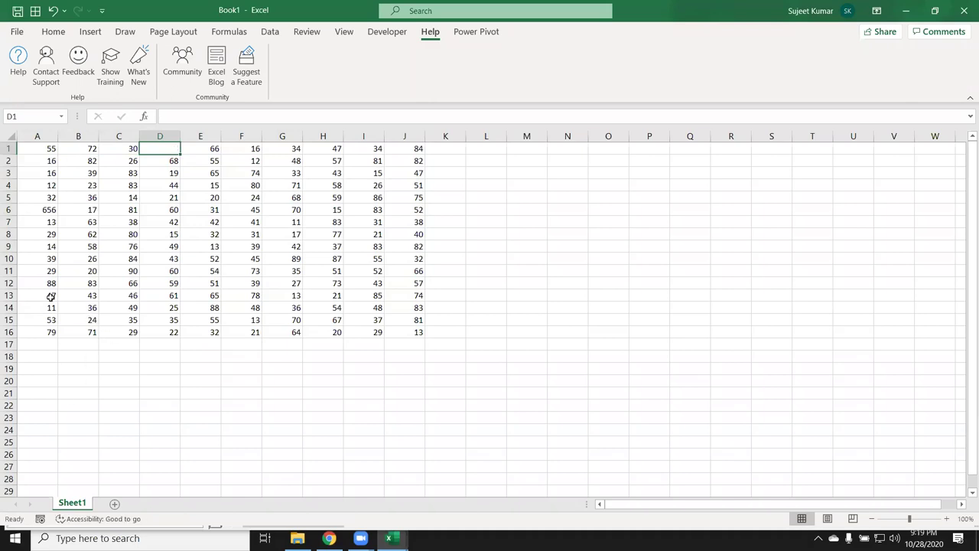
pyautogui.click(51, 231)
pyautogui.press('Delete')
# Select the A1:C7 block bounded by the blanks, then deselect it and return to VBA.
pyautogui.click(45, 153)
pyautogui.hotkey('ctrl', 'shift', 'Right')
pyautogui.hotkey('ctrl', 'shift', 'Down')
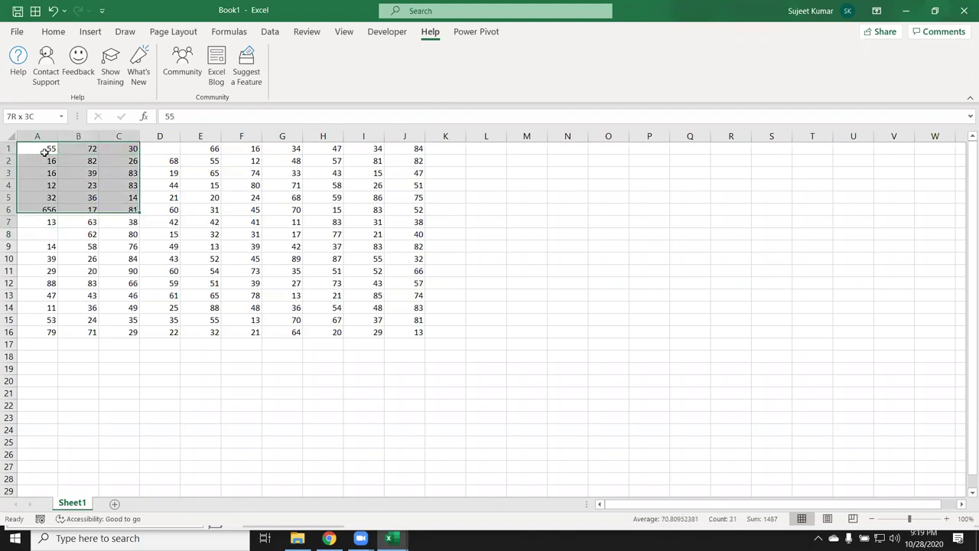
pyautogui.click(45, 156)
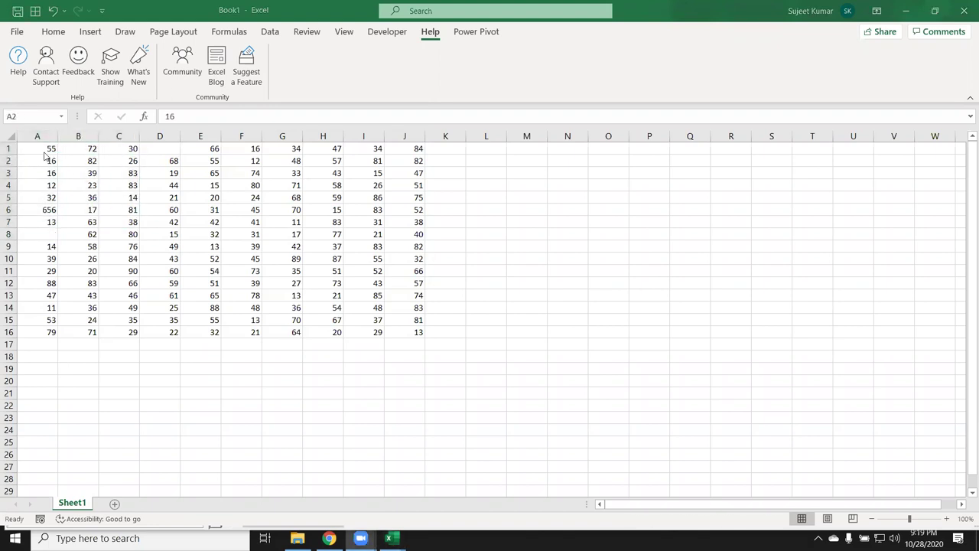
pyautogui.hotkey('alt', 'Tab')
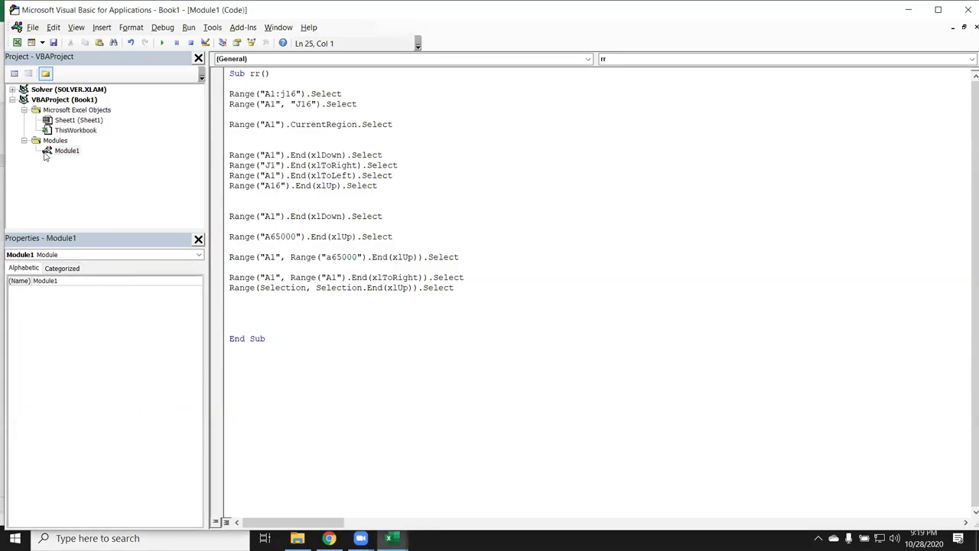
# Add r = Range("A65000").End(xlUp).Row to store the last used row.
pyautogui.press('Up')
pyautogui.write('range')
pyautogui.write('("A')
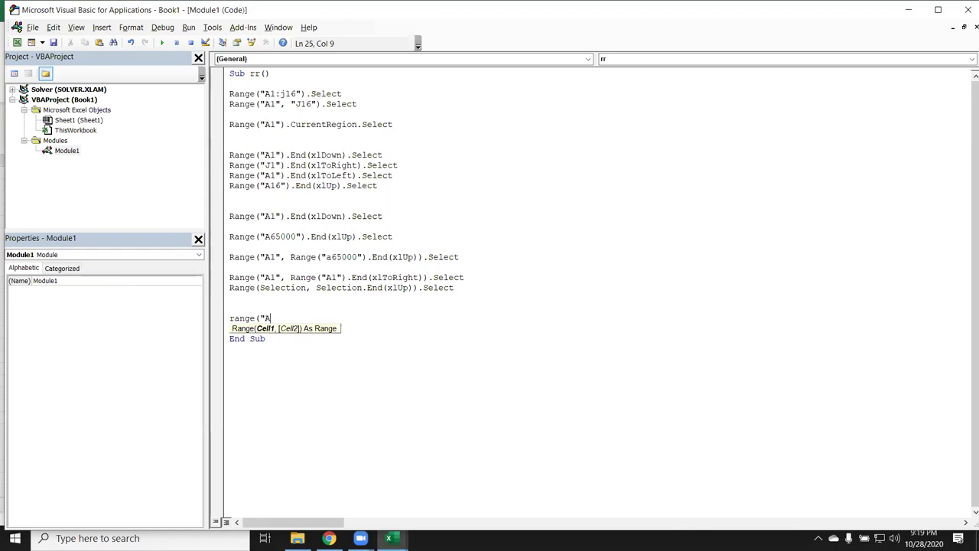
pyautogui.press('BackSpace')
pyautogui.press('BackSpace')
pyautogui.press('BackSpace')
pyautogui.press('BackSpace')
pyautogui.press('BackSpace')
pyautogui.press('BackSpace')
pyautogui.press('BackSpace')
pyautogui.press('BackSpace')
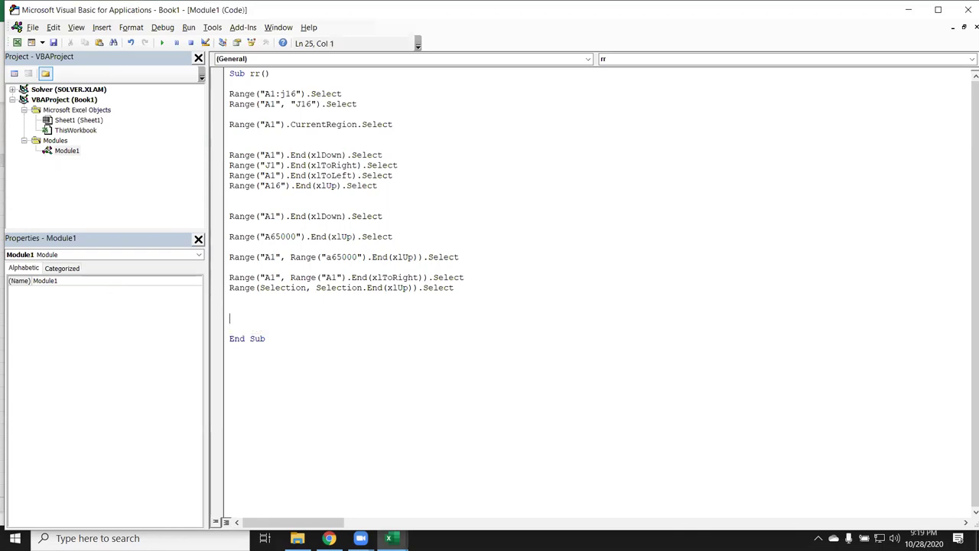
pyautogui.write('r')
pyautogui.write('=range("A65000").end')
pyautogui.press('Tab')
pyautogui.write('(xlu')
pyautogui.press('Tab')
pyautogui.write(')')
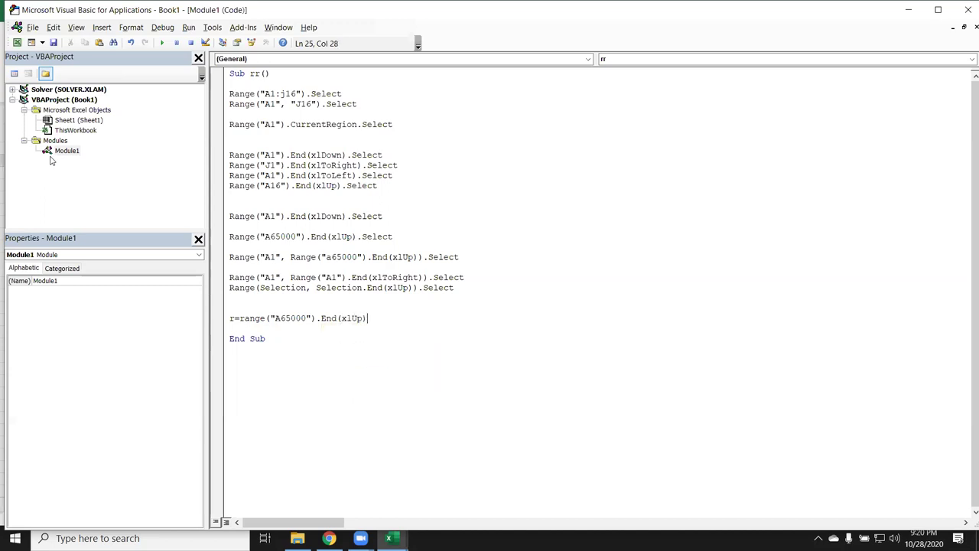
pyautogui.write('.row')
pyautogui.press('Return')
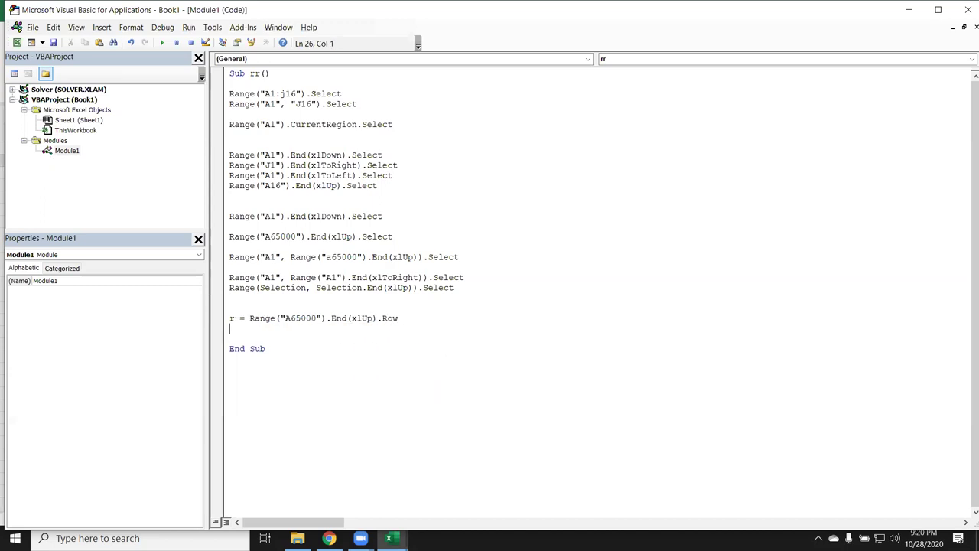
# Add c = Range("Zfd1").End(xlToLeft).Column to store the last used column.
pyautogui.write('c=range("Zfd1").End(')
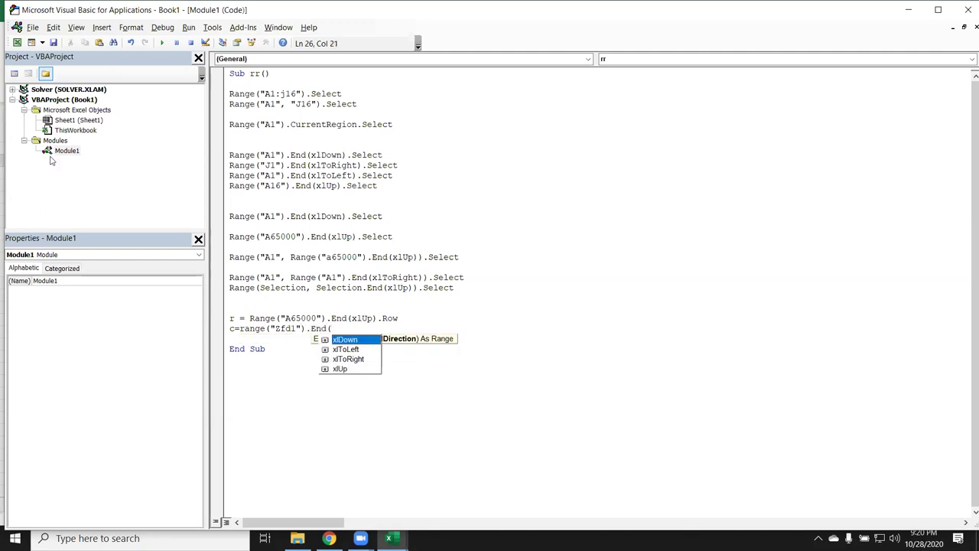
pyautogui.press('Up')
pyautogui.press('Tab')
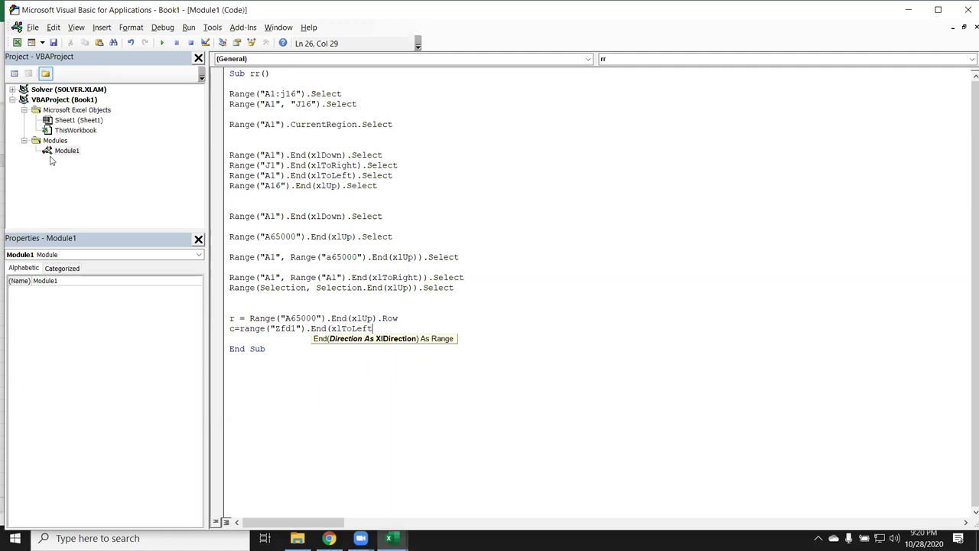
pyautogui.write(').Column')
pyautogui.press('Return')
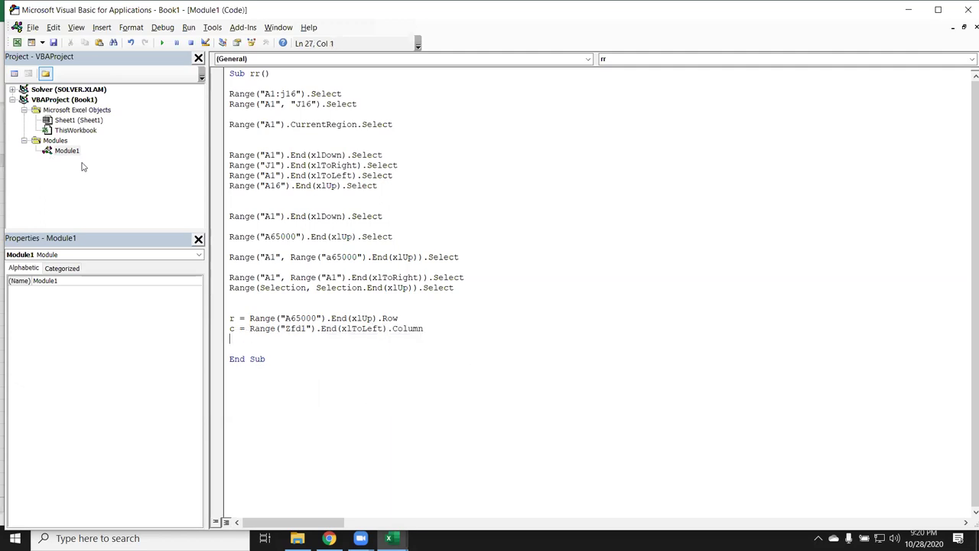
pyautogui.hotkey('alt', 'Tab')
pyautogui.hotkey('alt', 'Tab')
pyautogui.hotkey('alt', 'Tab')
# Go to A65000 and jump up to A16, then point out the variable r in the code.
pyautogui.click(44, 120)
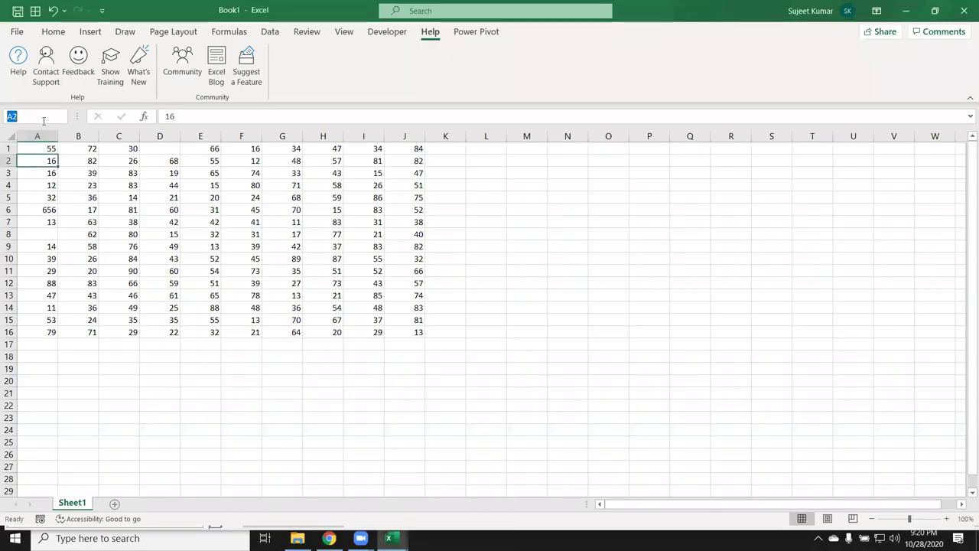
pyautogui.write('a65000')
pyautogui.press('Return')
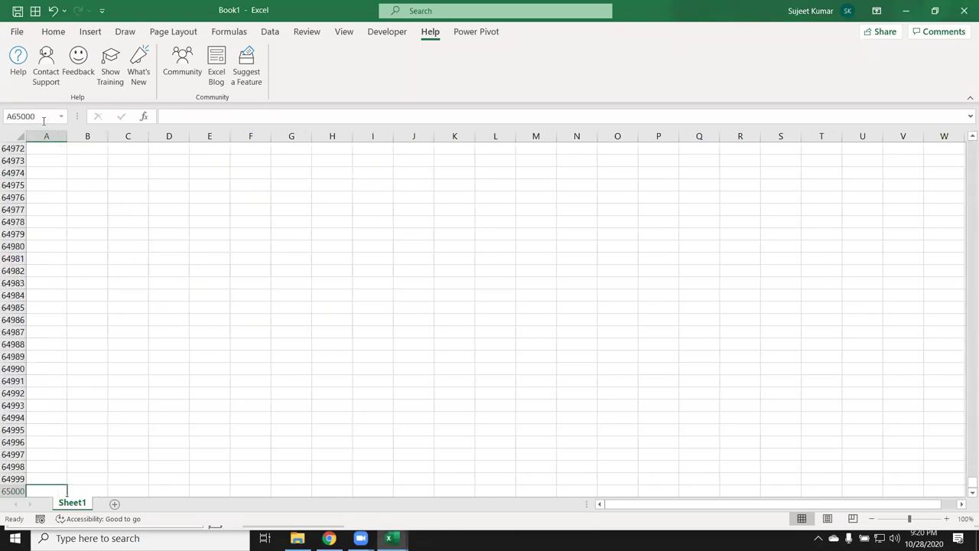
pyautogui.hotkey('ctrl', 'Up')
pyautogui.scroll(4, 38, 129)
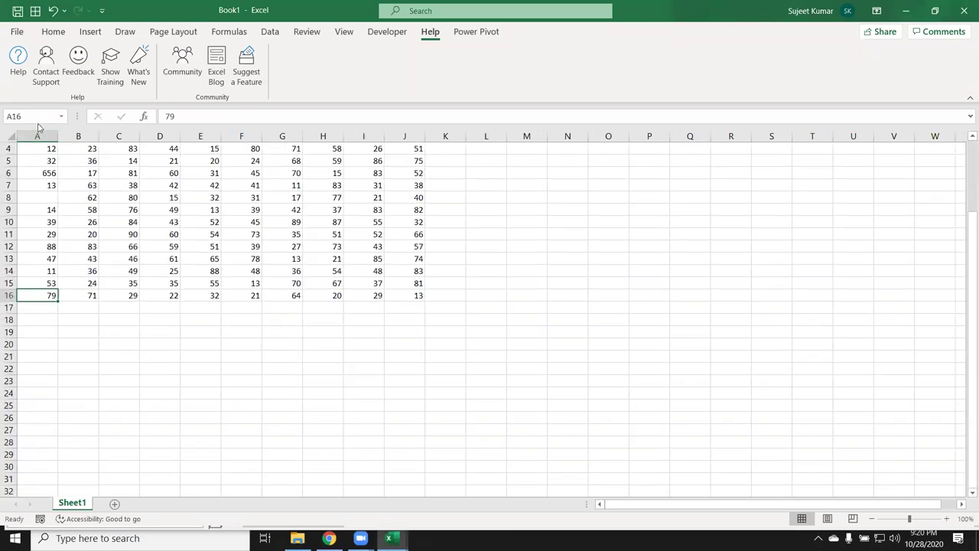
pyautogui.scroll(1, 37, 128)
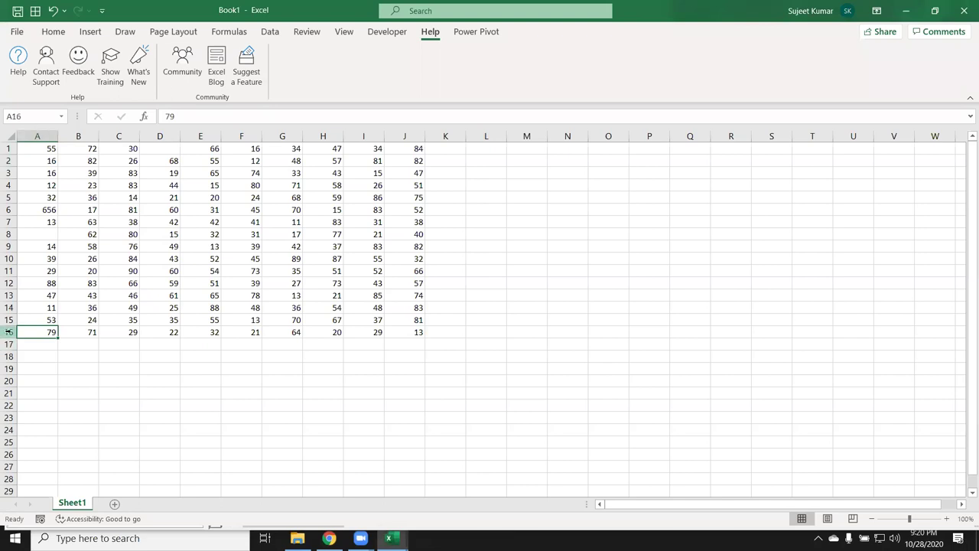
pyautogui.hotkey('alt', 'Tab')
pyautogui.hotkey('alt', 'Tab')
pyautogui.moveTo(239, 318); pyautogui.dragTo(222, 321)
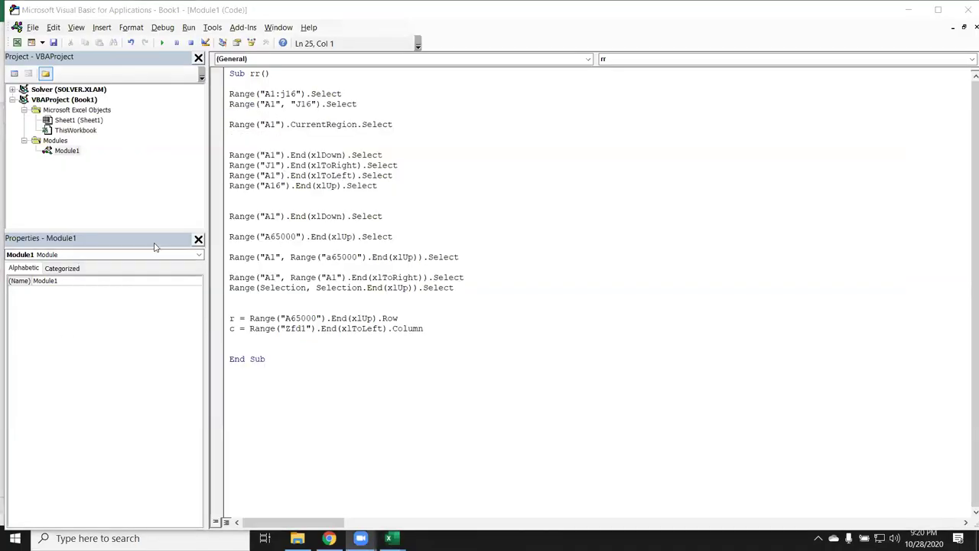
pyautogui.hotkey('alt', 'Tab')
# Go to XFD1 and jump left to J1, point out A16 and J1, then return to VBA.
pyautogui.click(23, 115)
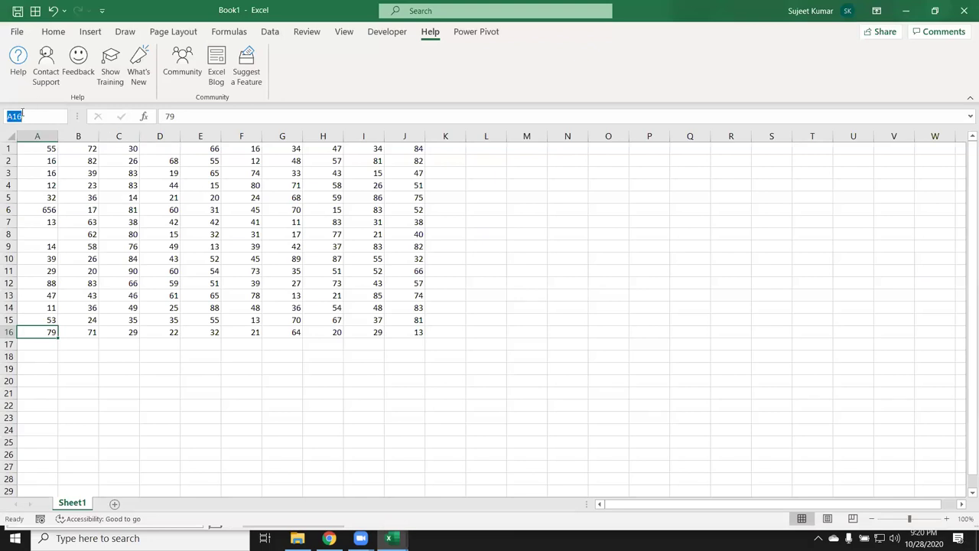
pyautogui.write('xfd1')
pyautogui.press('Return')
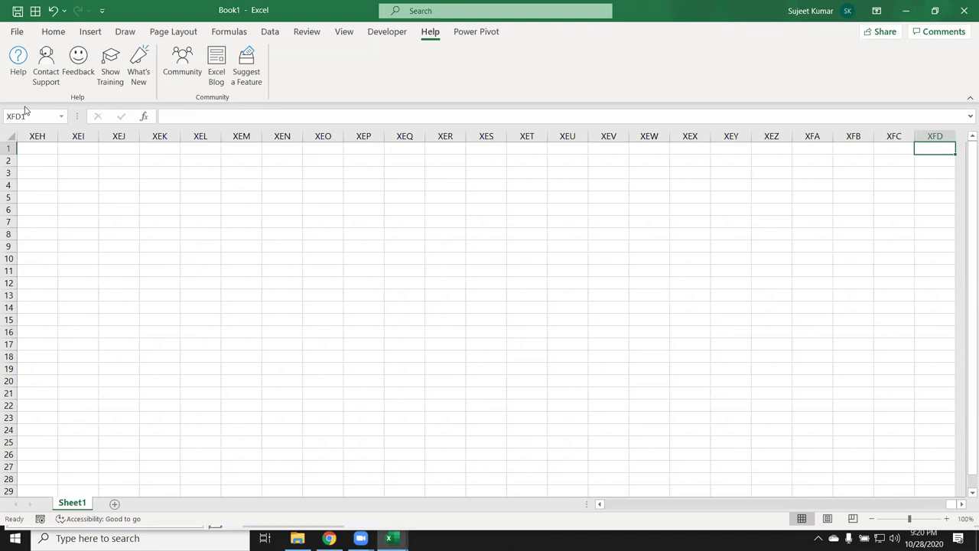
pyautogui.hotkey('ctrl', 'Left')
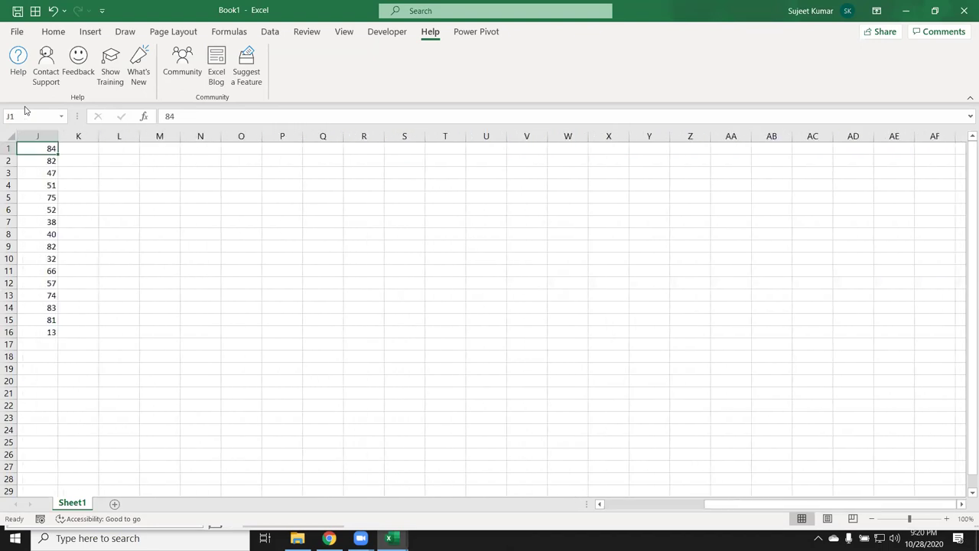
pyautogui.moveTo(728, 502); pyautogui.dragTo(605, 501)
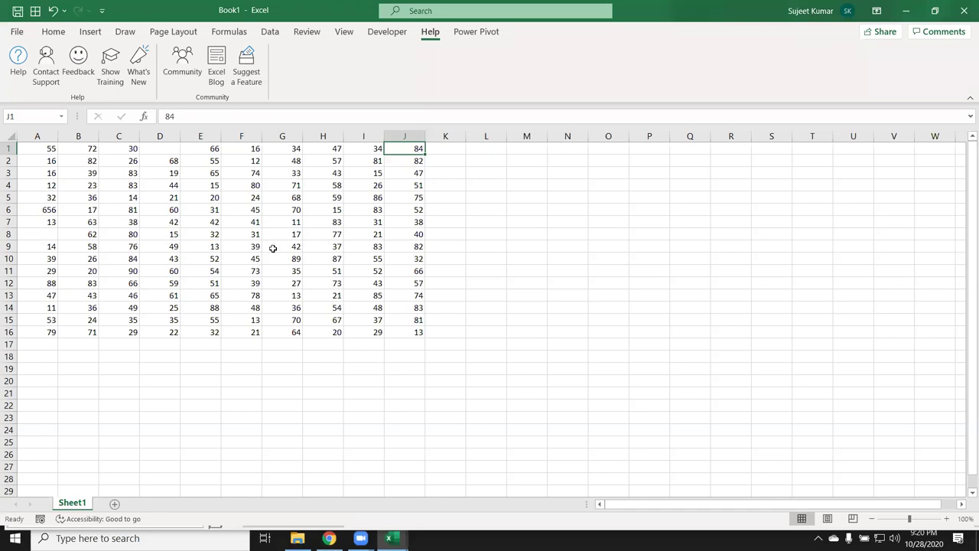
pyautogui.click(31, 329)
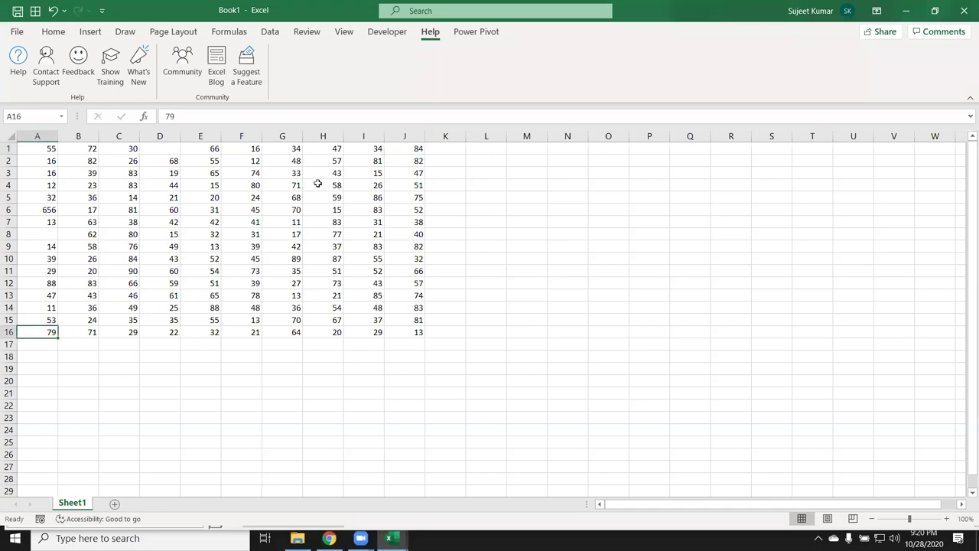
pyautogui.click(412, 145)
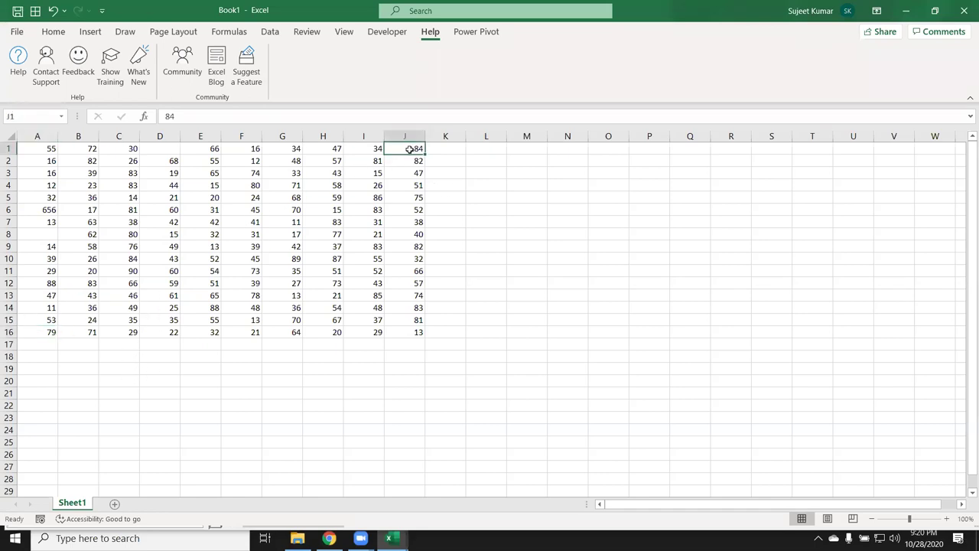
pyautogui.click(46, 159)
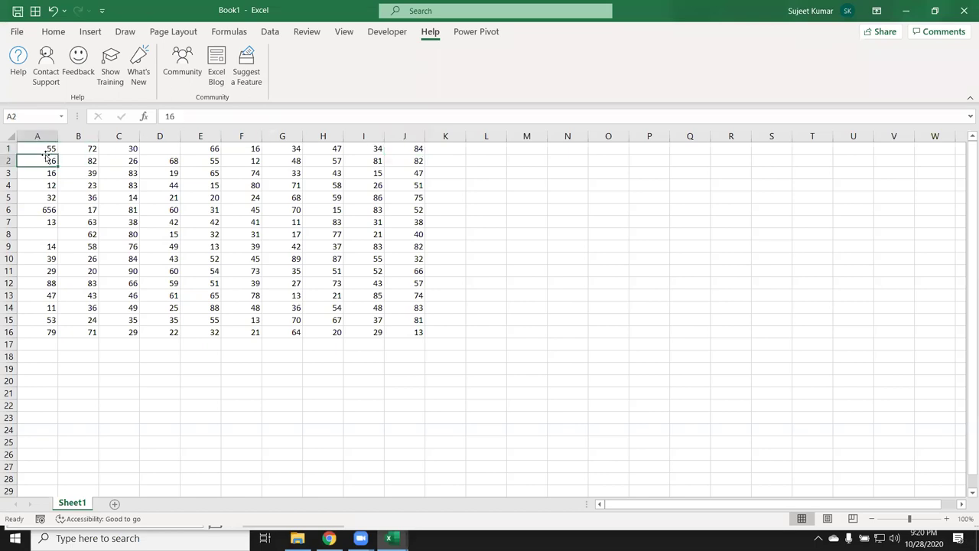
pyautogui.hotkey('alt', 'Tab')
pyautogui.hotkey('alt', 'Tab')
pyautogui.press('Down')
pyautogui.press('Down')
# Add Range("A1", Cells(r, c)).Select and highlight the code back up to the A65000 line.
pyautogui.write('range("A1"')
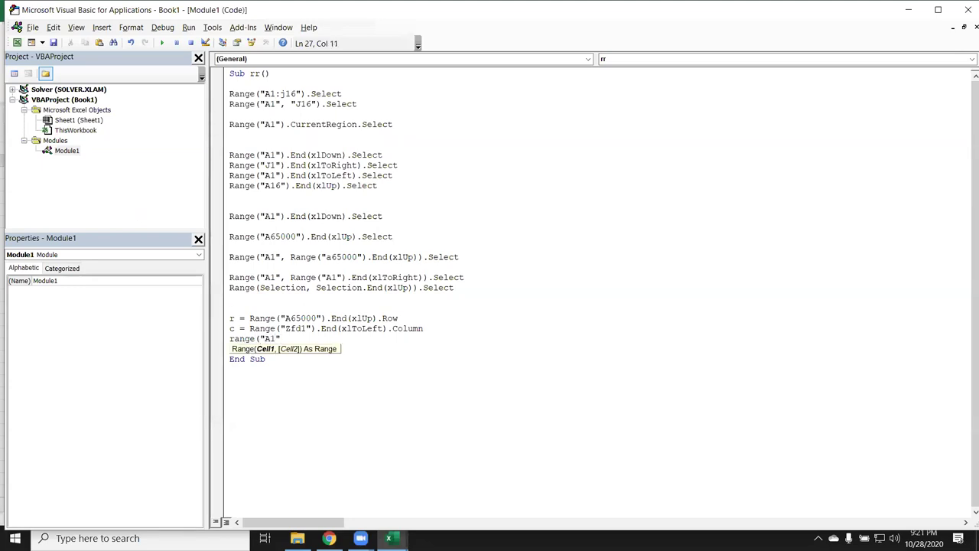
pyautogui.write(',ce')
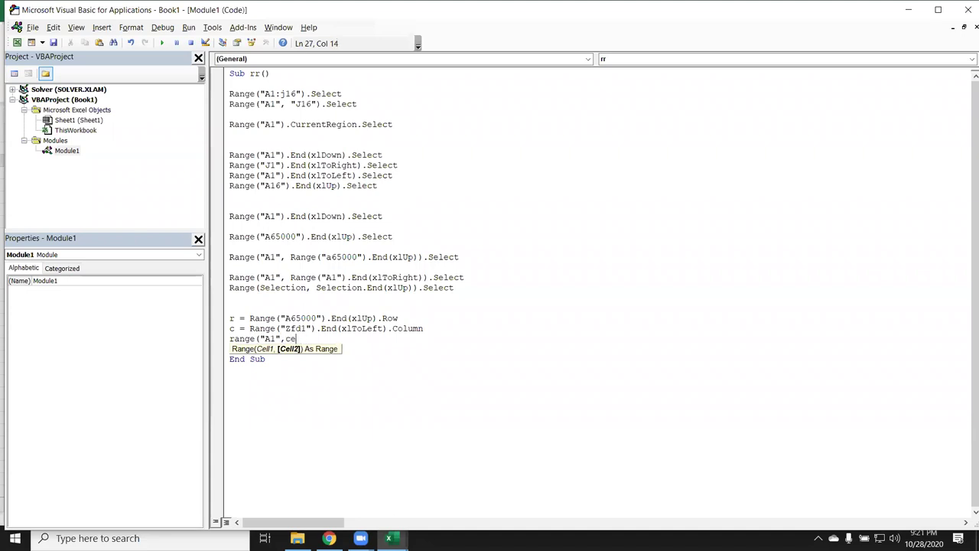
pyautogui.write('lls')
pyautogui.write('(r,c)).Select')
pyautogui.press('Return')
pyautogui.press('Up')
pyautogui.press('Up')
pyautogui.press('Up')
pyautogui.hotkey('shift', 'Down')
pyautogui.hotkey('shift', 'Down')
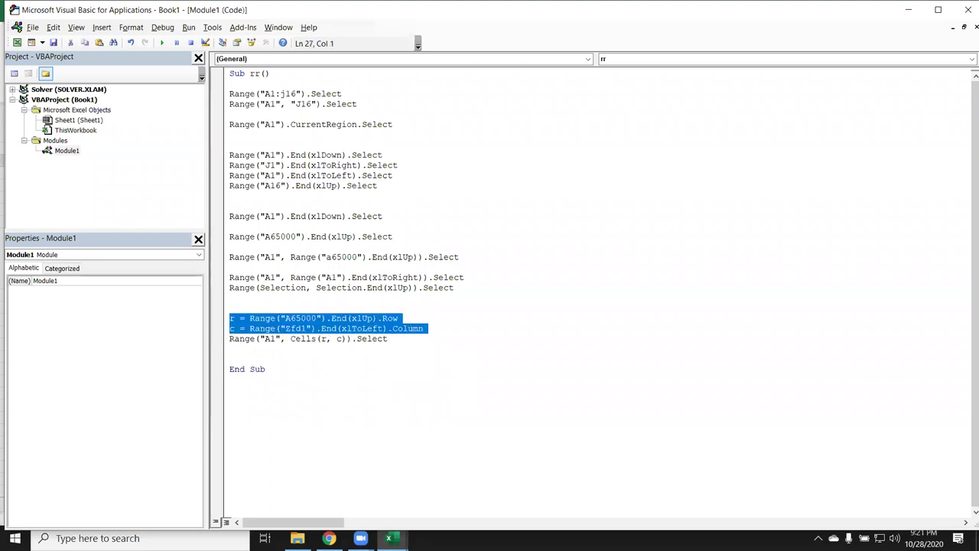
pyautogui.hotkey('shift', 'Down')
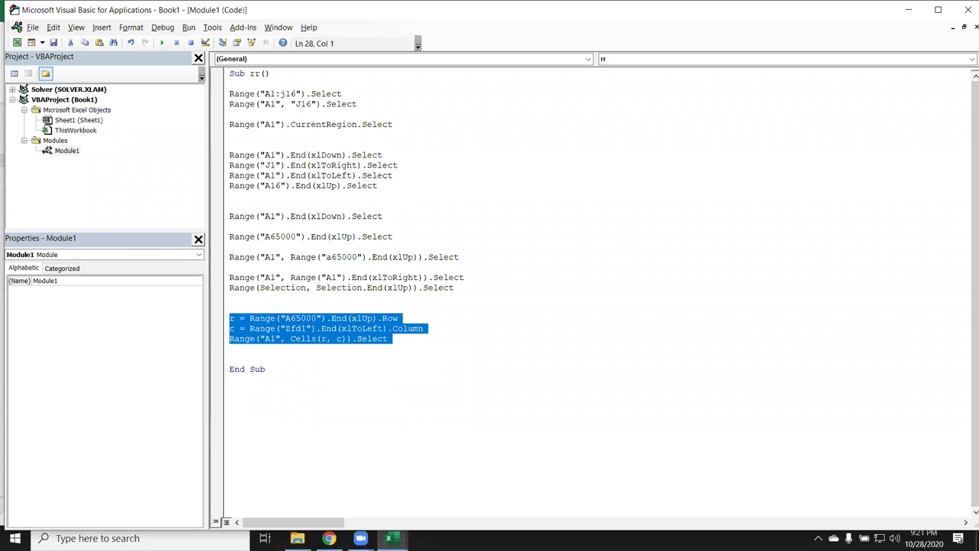
pyautogui.press('Right')
pyautogui.hotkey('shift', 'Up')
pyautogui.hotkey('shift', 'Up')
pyautogui.hotkey('shift', 'Up')
pyautogui.hotkey('shift', 'Up')
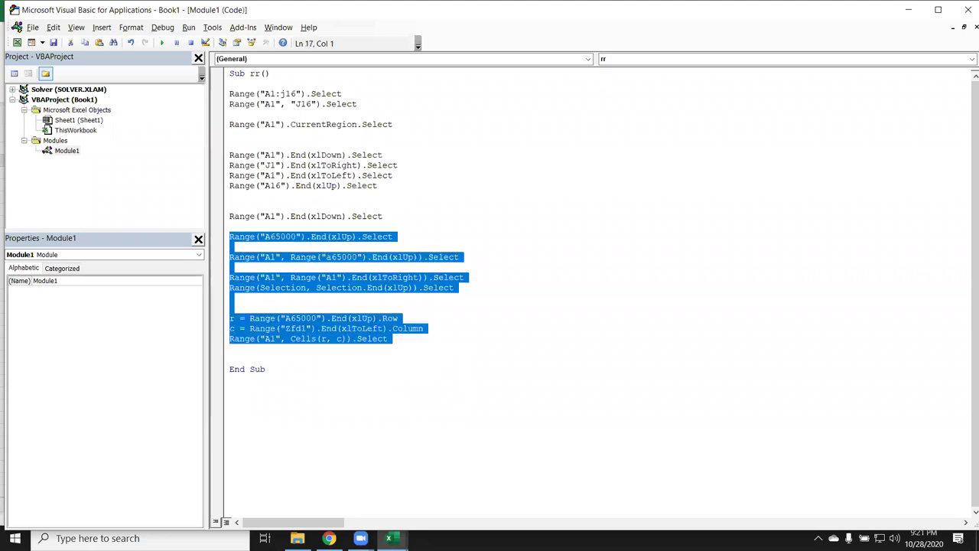
pyautogui.hotkey('shift', 'Up')
pyautogui.hotkey('shift', 'Up')
pyautogui.hotkey('shift', 'Up')
pyautogui.hotkey('shift', 'Up')
pyautogui.hotkey('shift', 'Up')
pyautogui.hotkey('shift', 'Up')
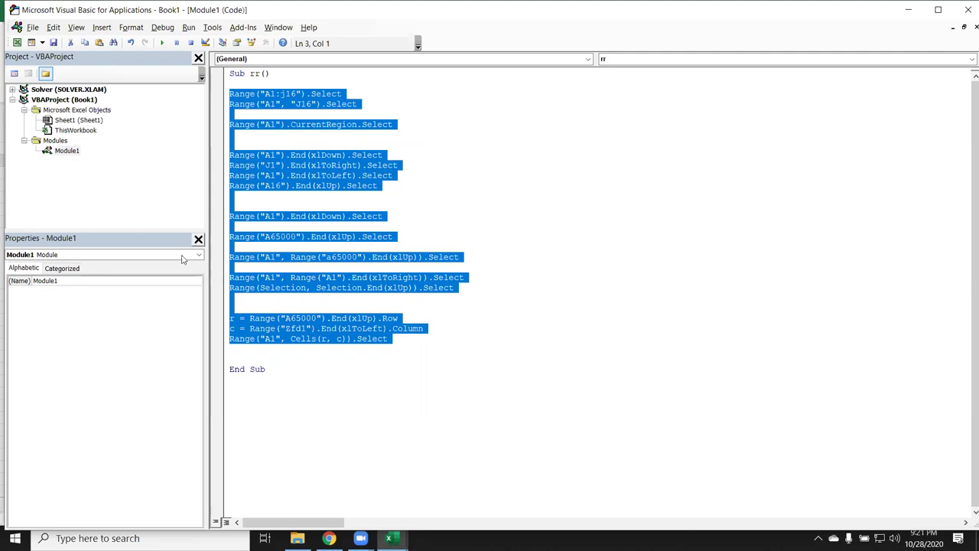
# In the macro, highlight the line that extends the selection from A1 across row 1.
pyautogui.click(333, 310)
pyautogui.doubleClick(282, 288)
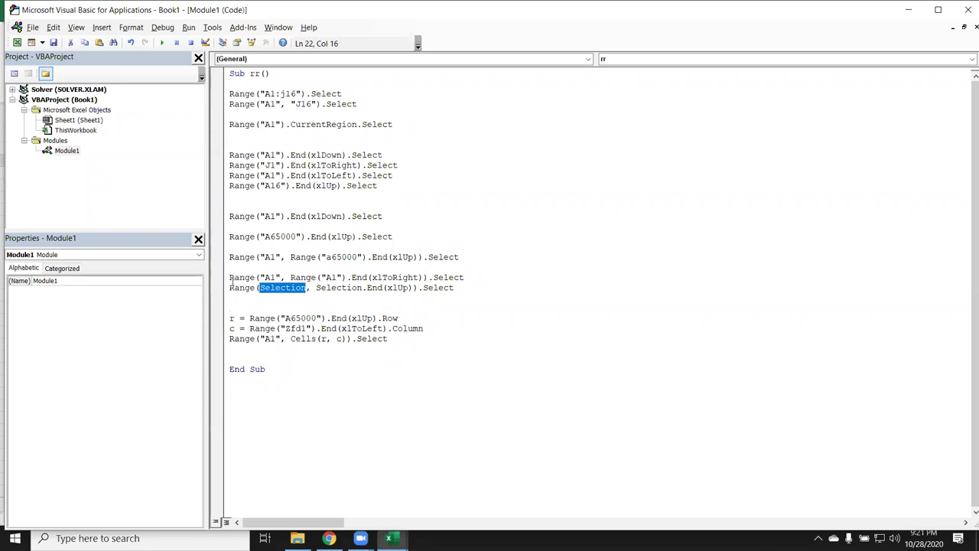
pyautogui.click(222, 280)
# On the worksheet, extend from A1 to the end of row 1, then down to row 16.
pyautogui.hotkey('alt', 'F11')
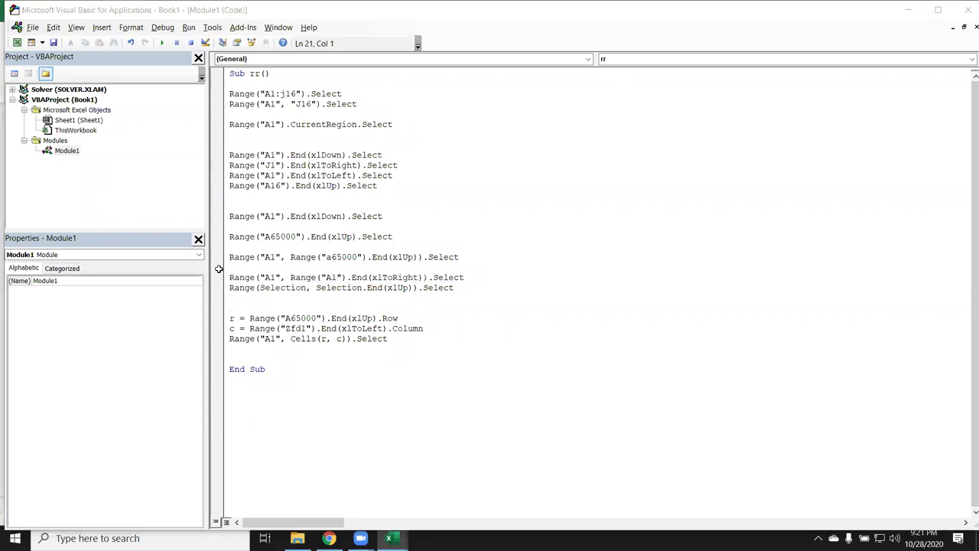
pyautogui.press('Up')
pyautogui.hotkey('shift', 'Right')
pyautogui.hotkey('shift', 'Right')
pyautogui.hotkey('shift', 'Right')
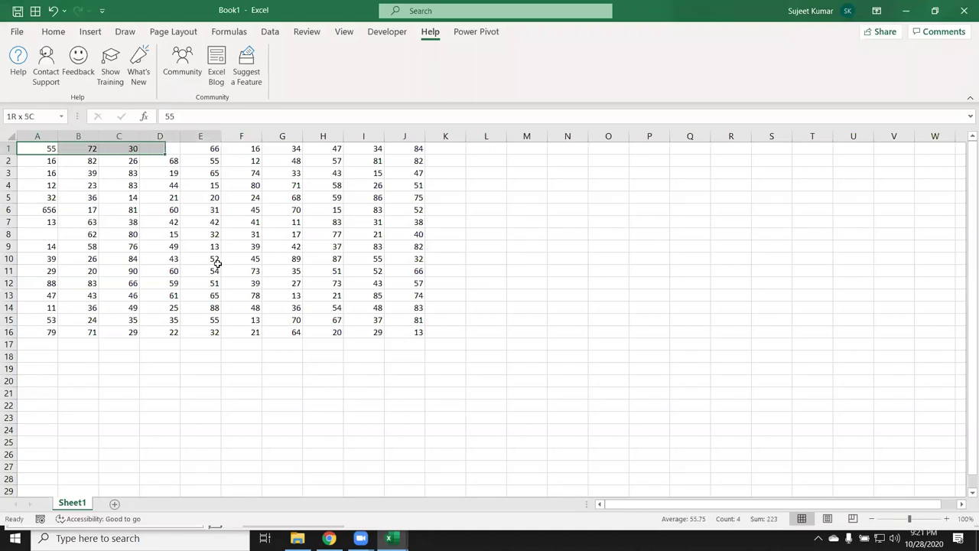
pyautogui.hotkey('shift', 'Right')
pyautogui.hotkey('shift', 'Right')
pyautogui.hotkey('shift', 'Right')
pyautogui.hotkey('shift', 'Right')
pyautogui.hotkey('shift', 'Right')
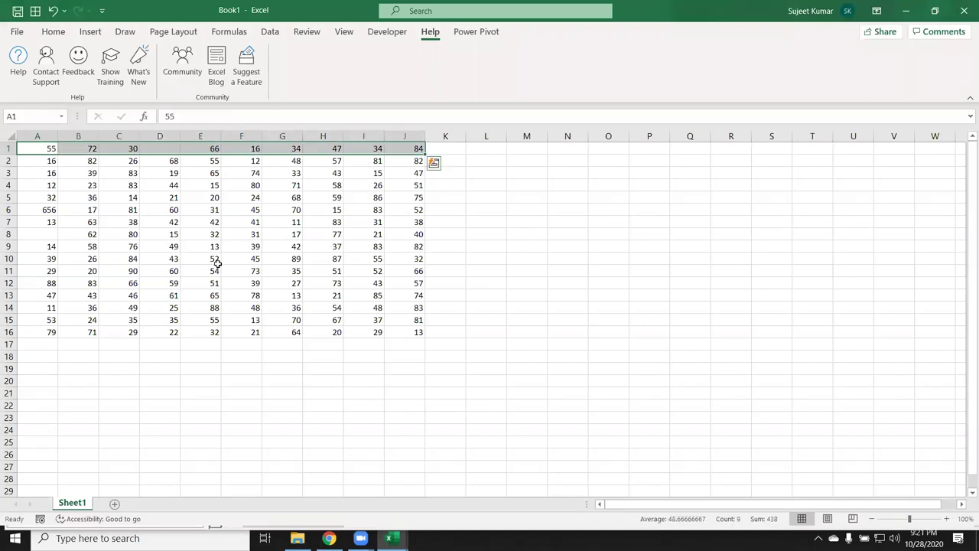
pyautogui.hotkey('ctrl', 'q')
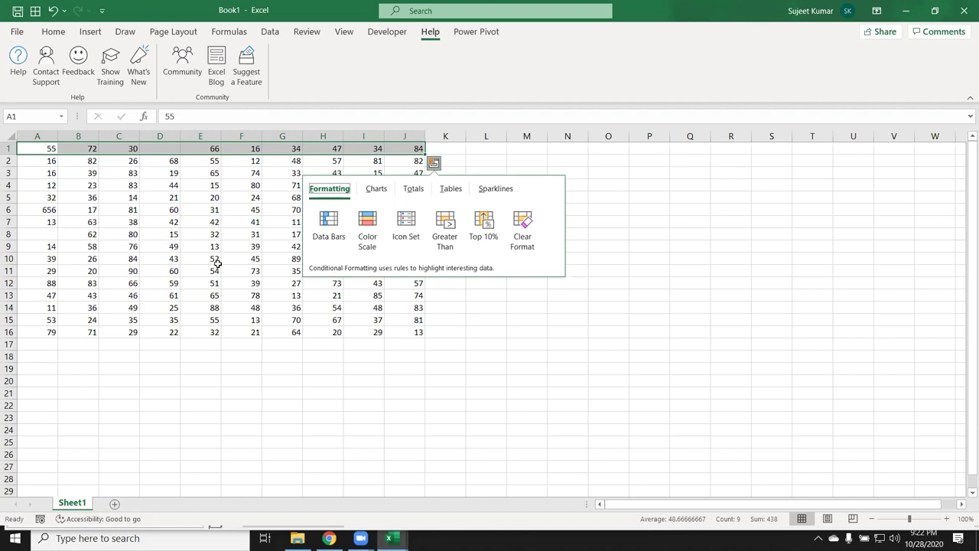
pyautogui.press('Escape')
pyautogui.hotkey('shift', 'Down')
pyautogui.hotkey('shift', 'Down')
pyautogui.hotkey('shift', 'Down')
pyautogui.hotkey('shift', 'Down')
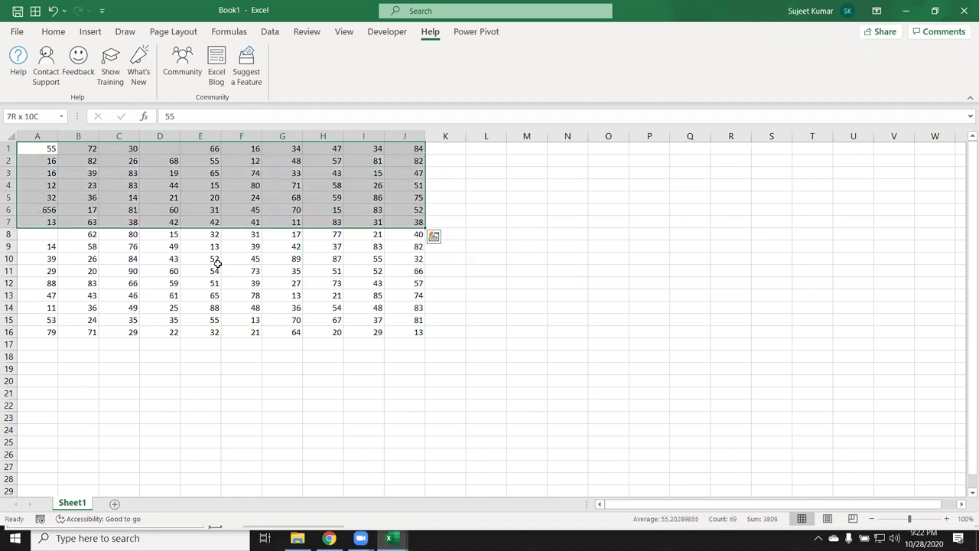
pyautogui.hotkey('shift', 'Down')
pyautogui.hotkey('ctrl', 'shift', 'Down')
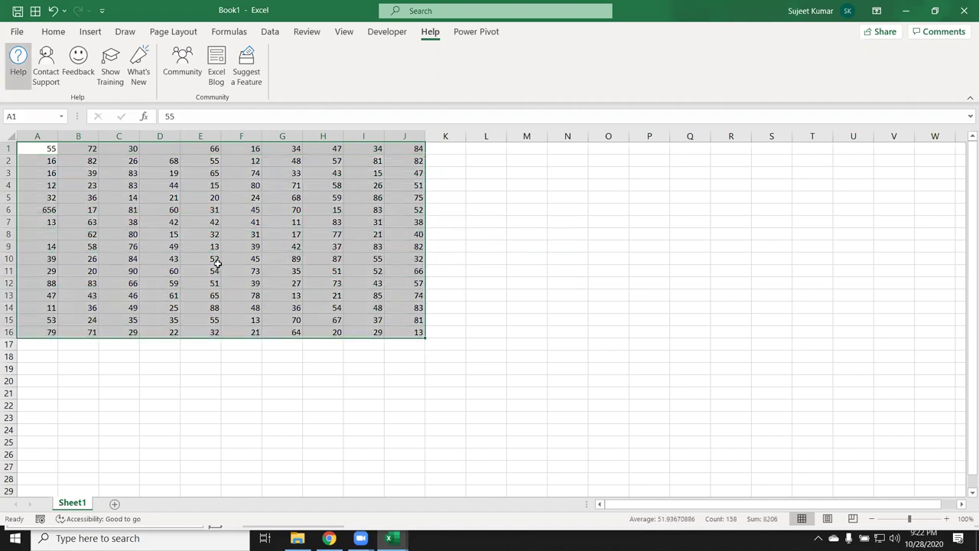
pyautogui.hotkey('alt', 'F11')
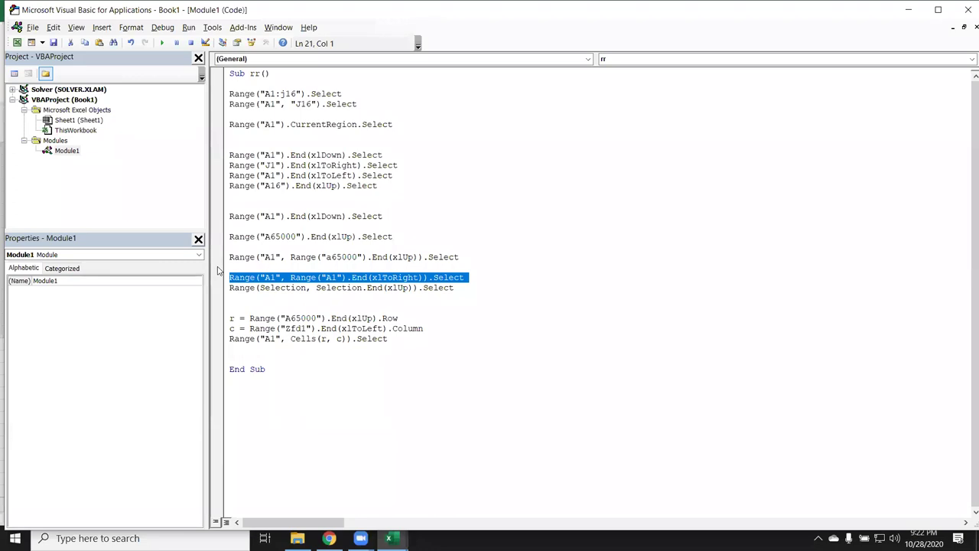
# Add a blank line before End Sub, then check empty cells A8 and A17 on the sheet.
pyautogui.click(245, 350)
pyautogui.press('Return')
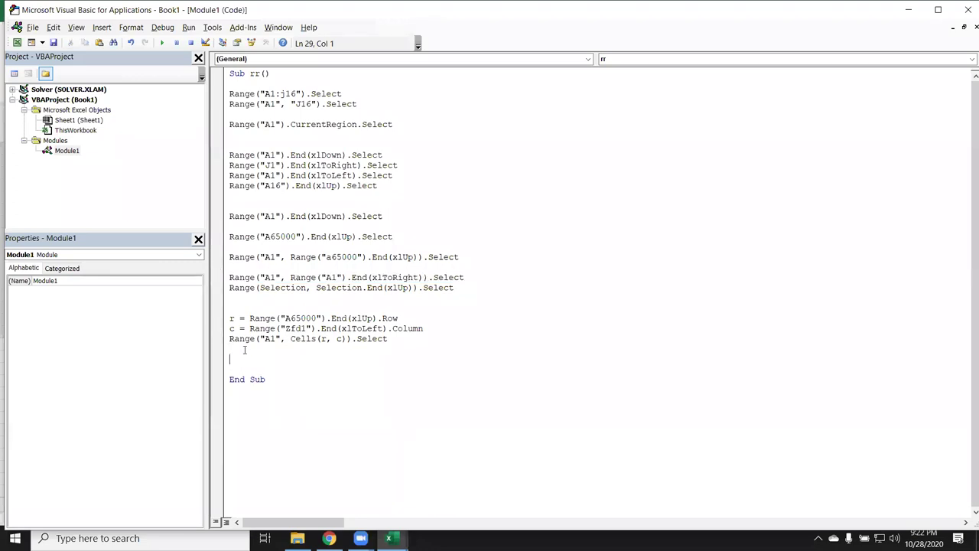
pyautogui.hotkey('alt', 'F11')
pyautogui.click(54, 390)
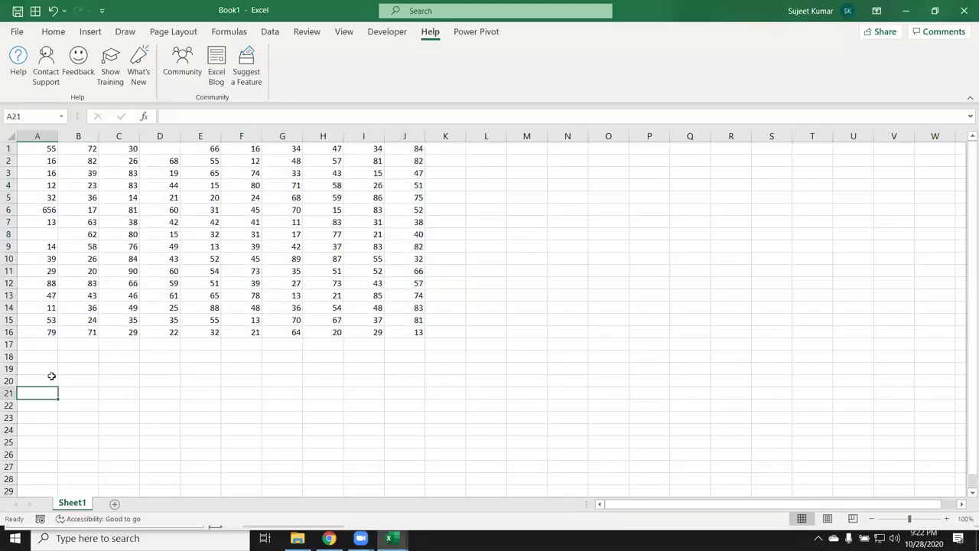
pyautogui.click(39, 236)
pyautogui.click(50, 343)
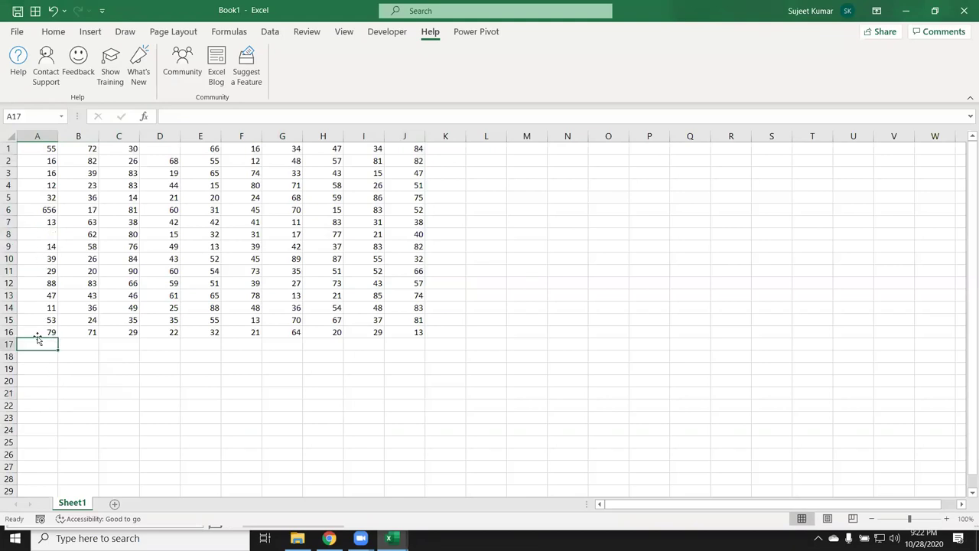
# Paste the Range("A65000").End(xlUp).Select line onto empty line 29, then check A16 and A17.
pyautogui.hotkey('alt', 'F11')
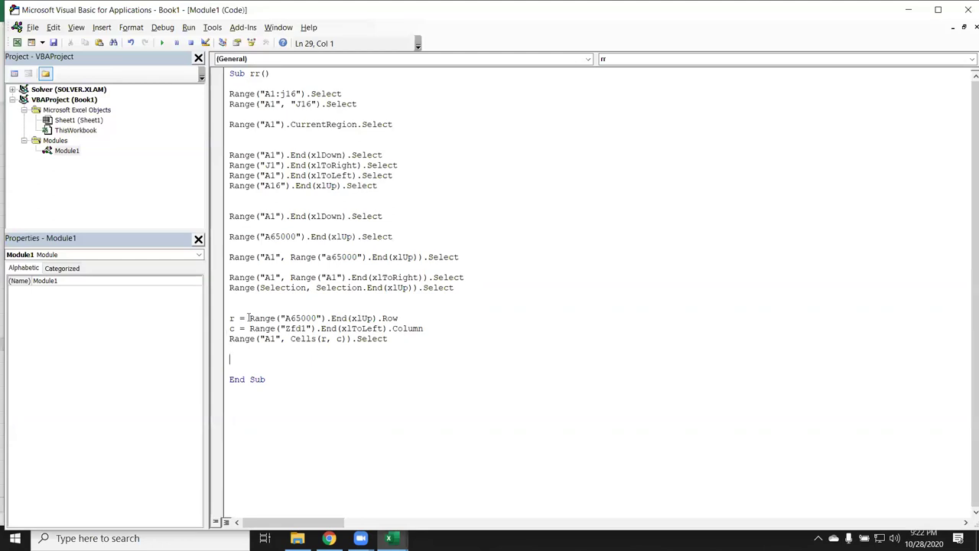
pyautogui.click(224, 237)
pyautogui.click(250, 358)
pyautogui.write('Range("A65000").End(xlUp).Select')
pyautogui.hotkey('alt', 'F11')
pyautogui.press('Up')
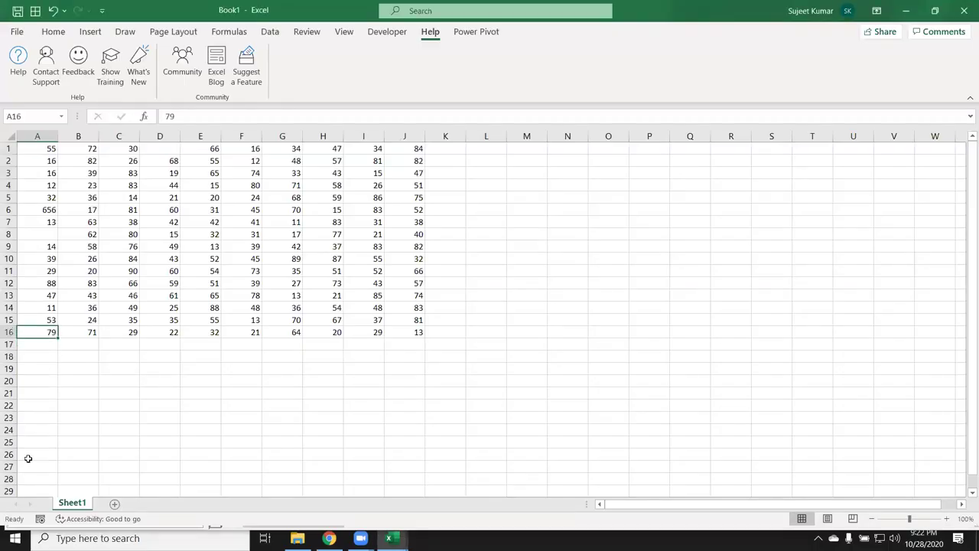
pyautogui.press('Down')
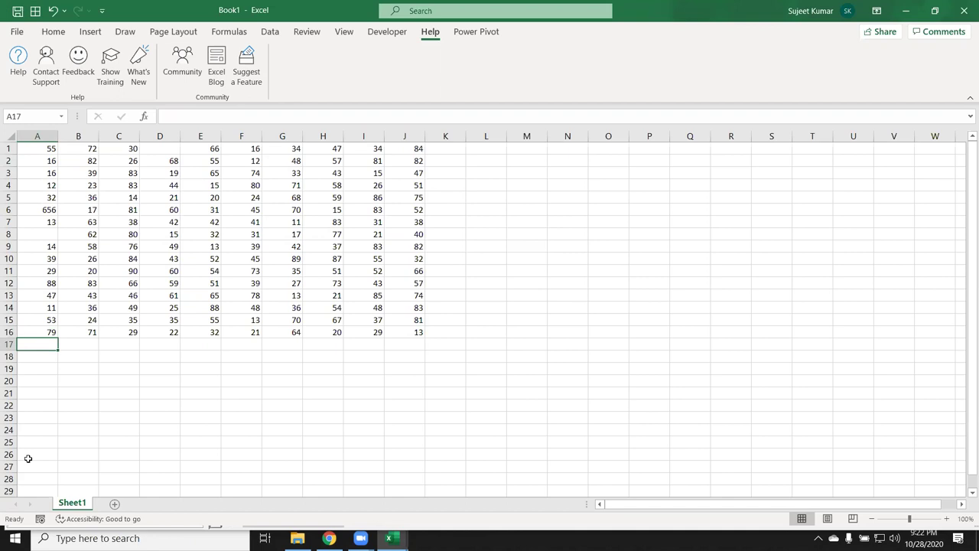
# Replace the trailing Select with .Offset(1,0).Select using IntelliSense.
pyautogui.hotkey('alt', 'F11')
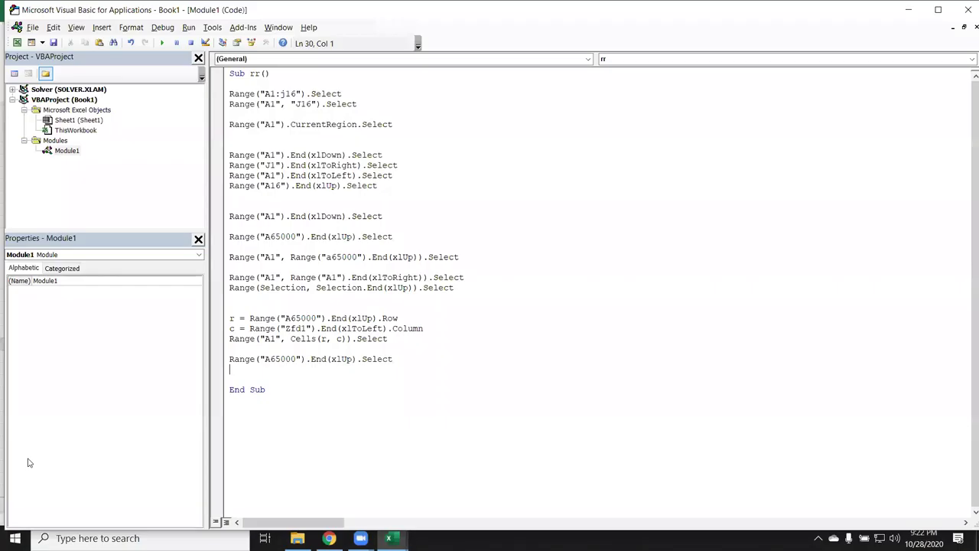
pyautogui.doubleClick(368, 360)
pyautogui.press('BackSpace')
pyautogui.press('BackSpace')
pyautogui.write('.of')
pyautogui.press('Tab')
pyautogui.write('(')
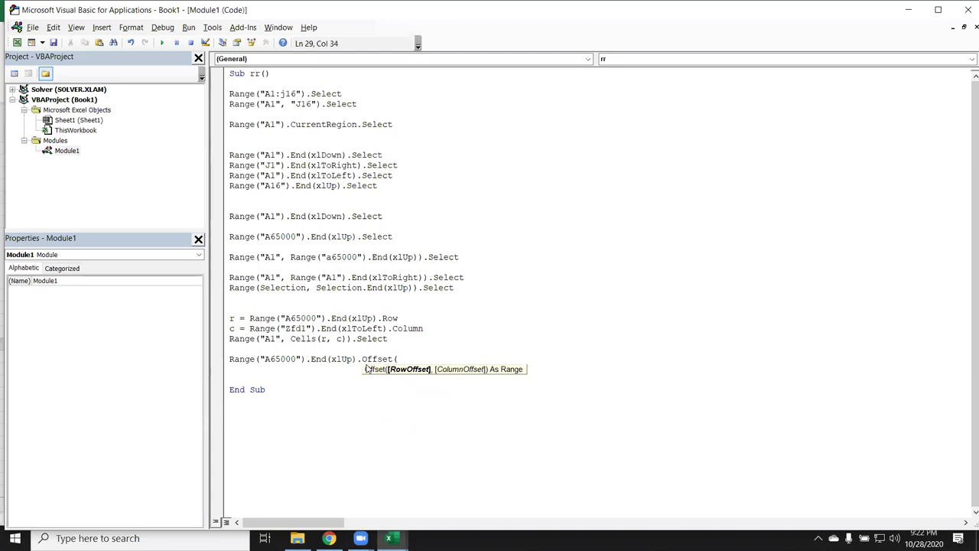
pyautogui.write('1,0')
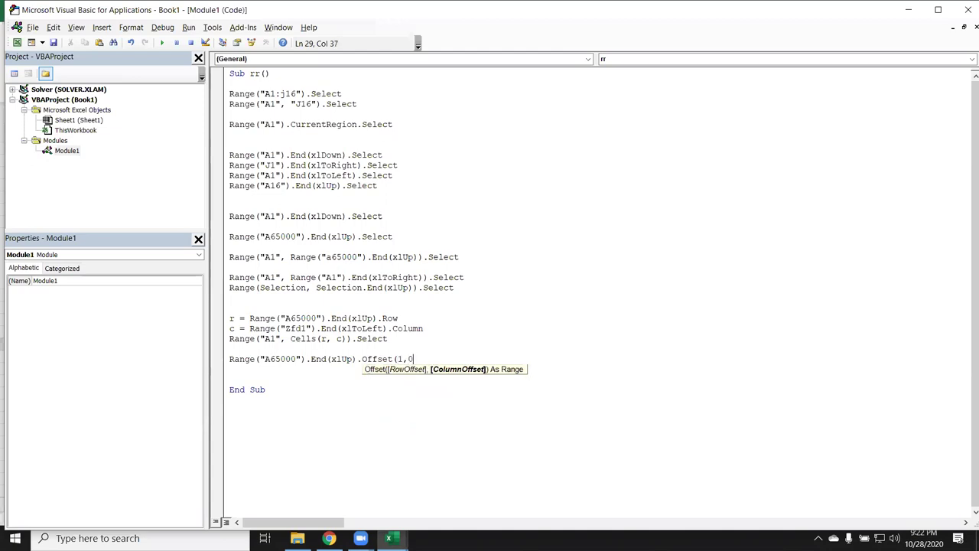
pyautogui.write(')')
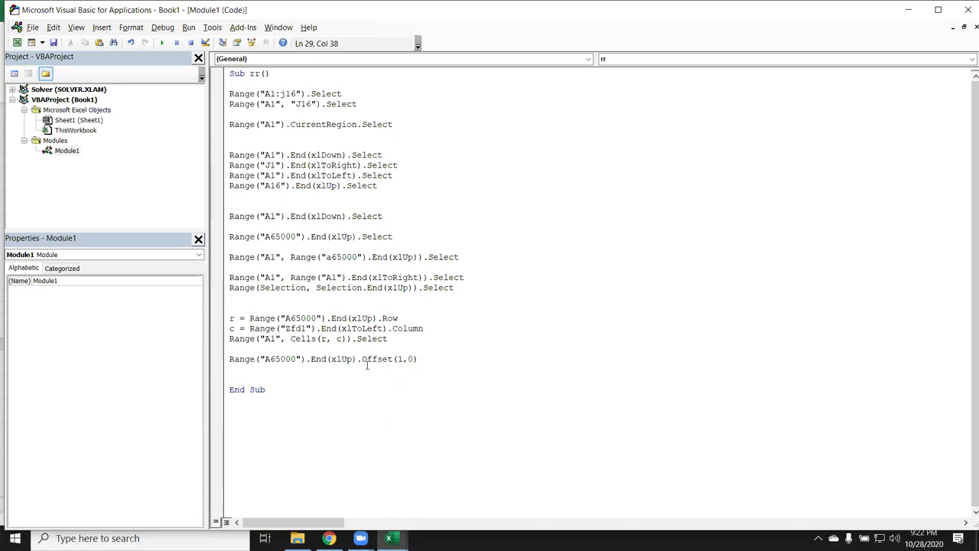
pyautogui.write('.select')
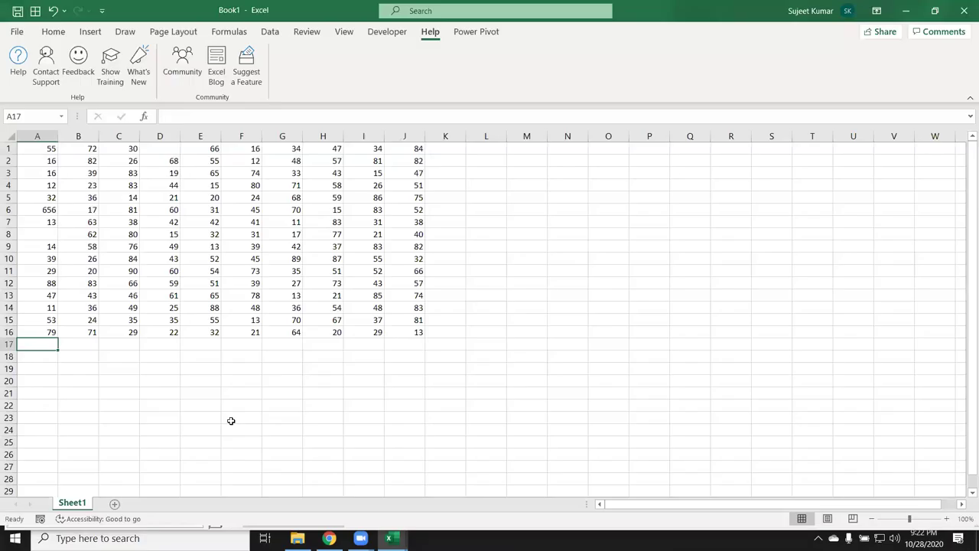
# Check on the sheet that one row below A16 (79) is A17.
pyautogui.hotkey('alt', 'F11')
pyautogui.click(49, 332)
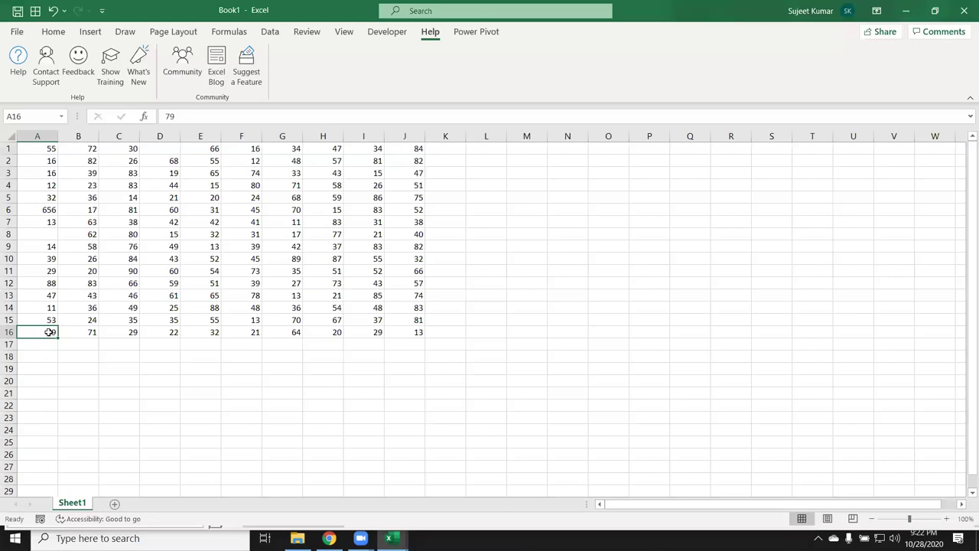
pyautogui.press('Return')
pyautogui.hotkey('alt', 'F11')
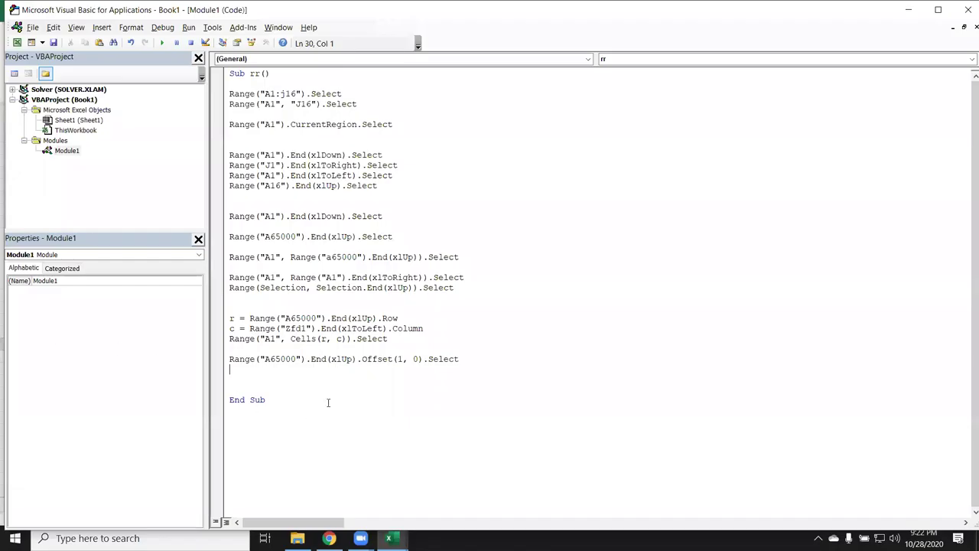
# Select the column offset 0 and confirm that one column right of A17 is B17.
pyautogui.doubleClick(416, 358)
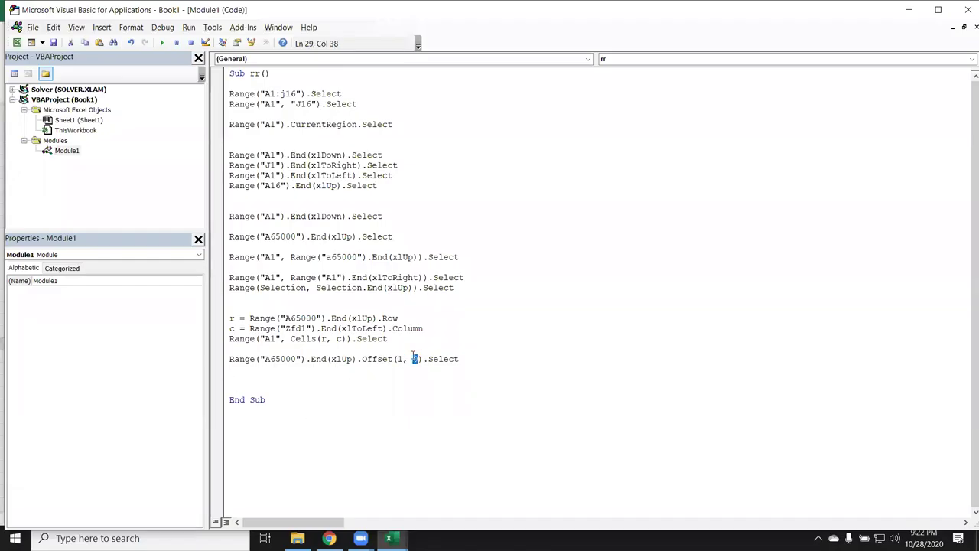
pyautogui.write('1')
pyautogui.hotkey('alt', 'F11')
pyautogui.click(51, 332)
pyautogui.press('Return')
pyautogui.press('Right')
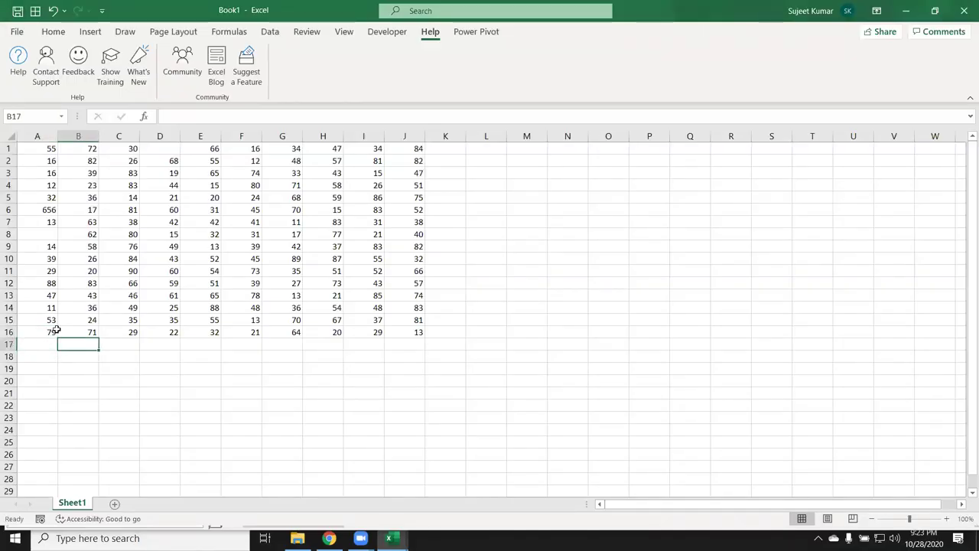
pyautogui.hotkey('alt', 'F11')
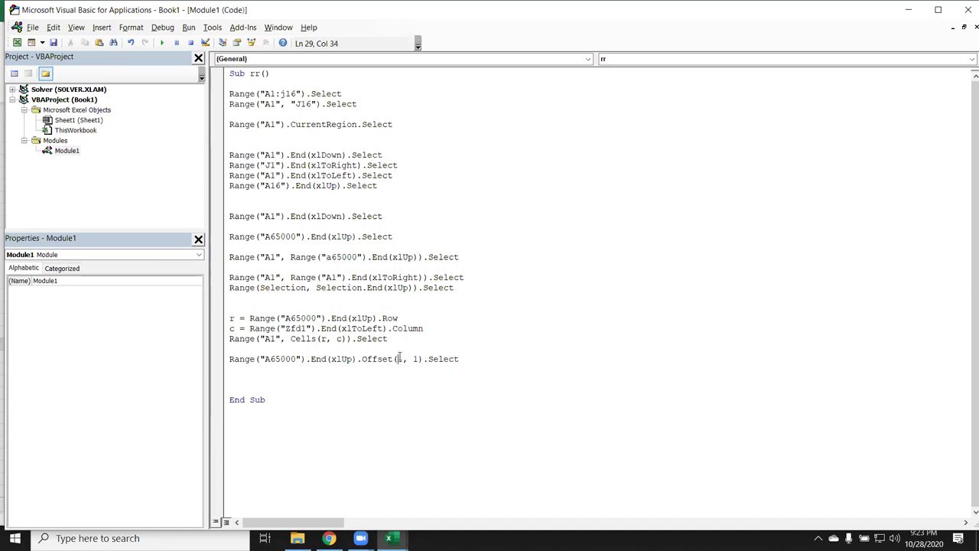
# Set the row offset to -5, then count rows up from A16 on the worksheet.
pyautogui.write('-5')
pyautogui.press('BackSpace')
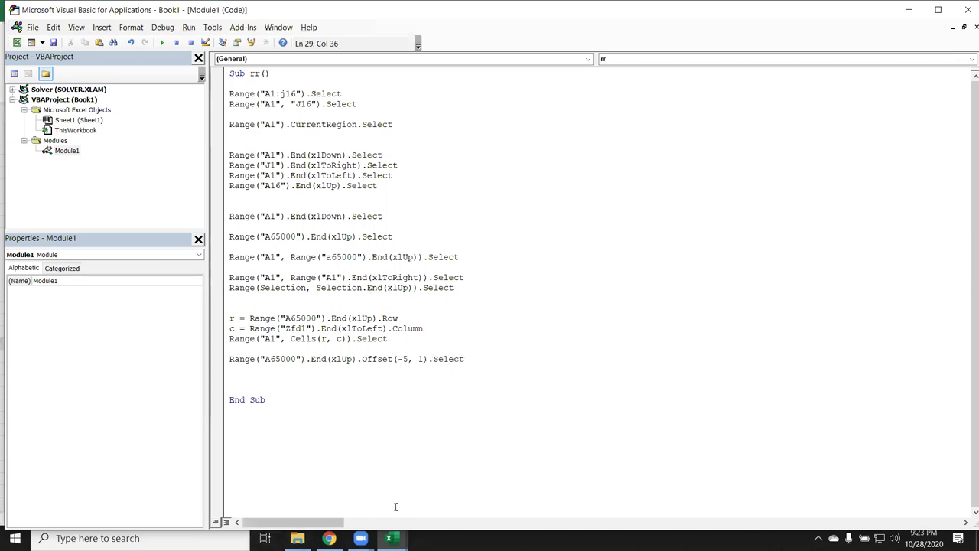
pyautogui.moveTo(389, 538)
pyautogui.click(299, 498)
pyautogui.click(33, 332)
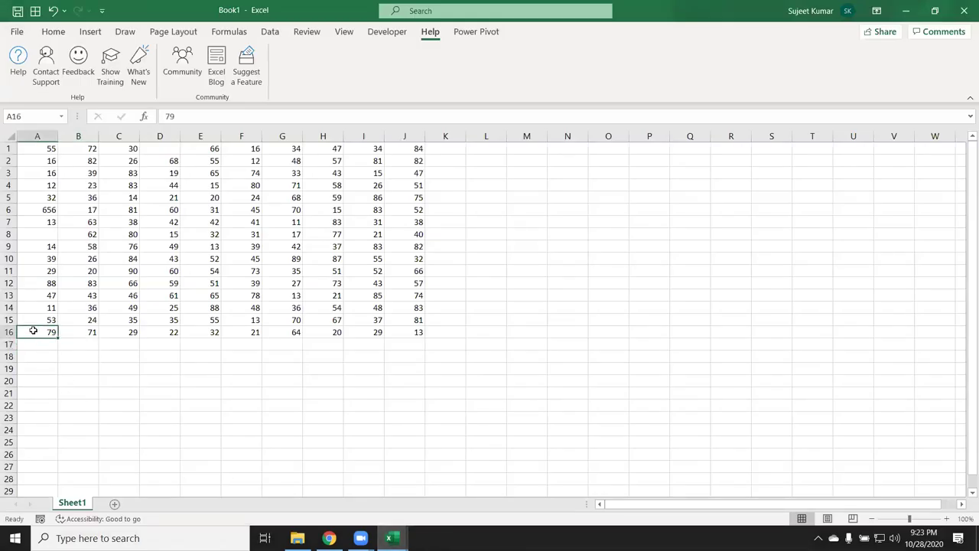
pyautogui.press('Up')
pyautogui.press('Up')
pyautogui.press('Up')
pyautogui.press('Up')
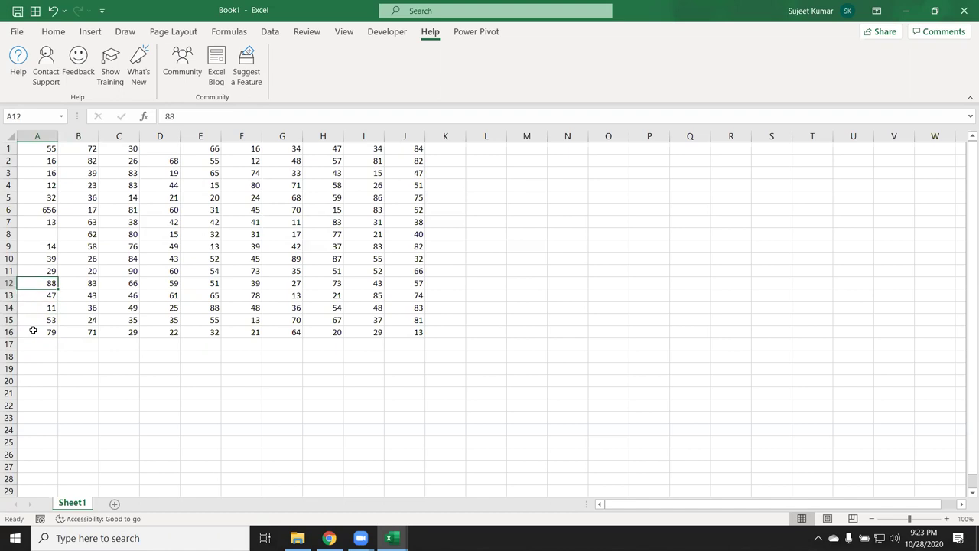